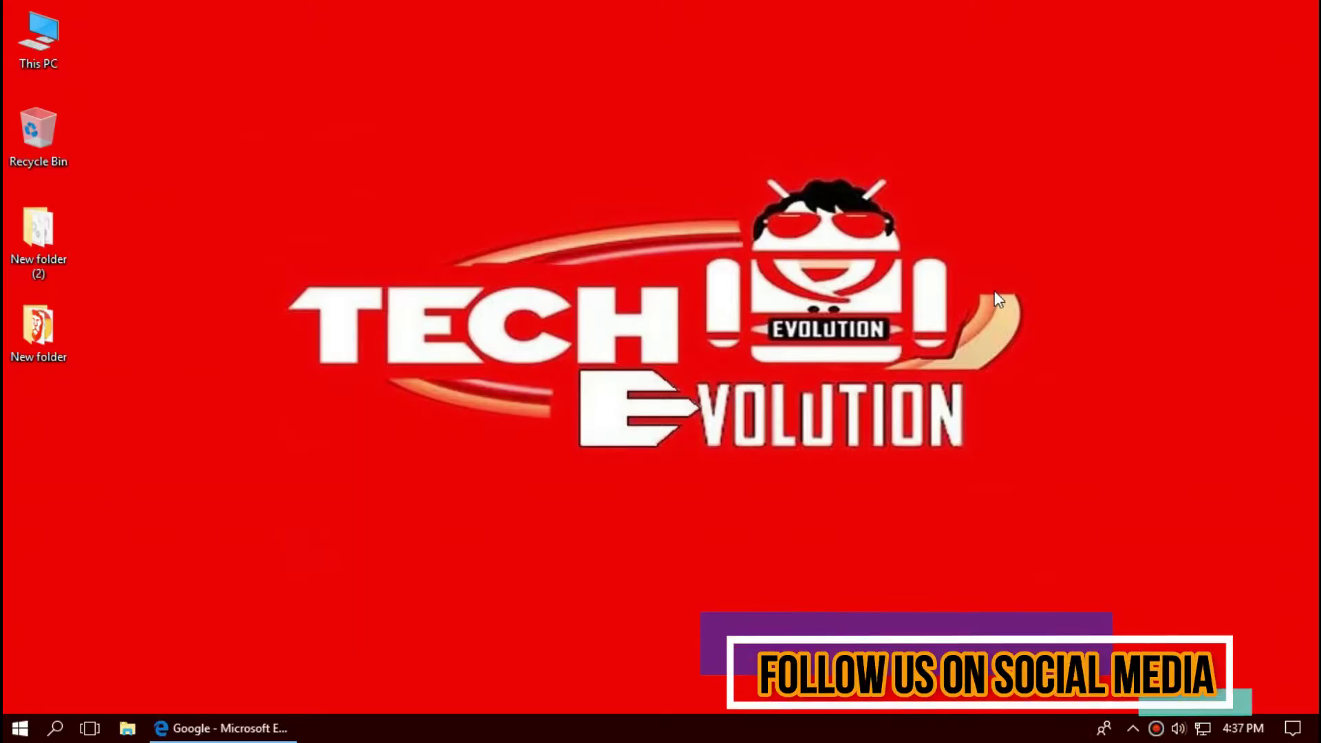
Search Google for fmodex64.dll and open the DLL-files.com result
click(180, 731)
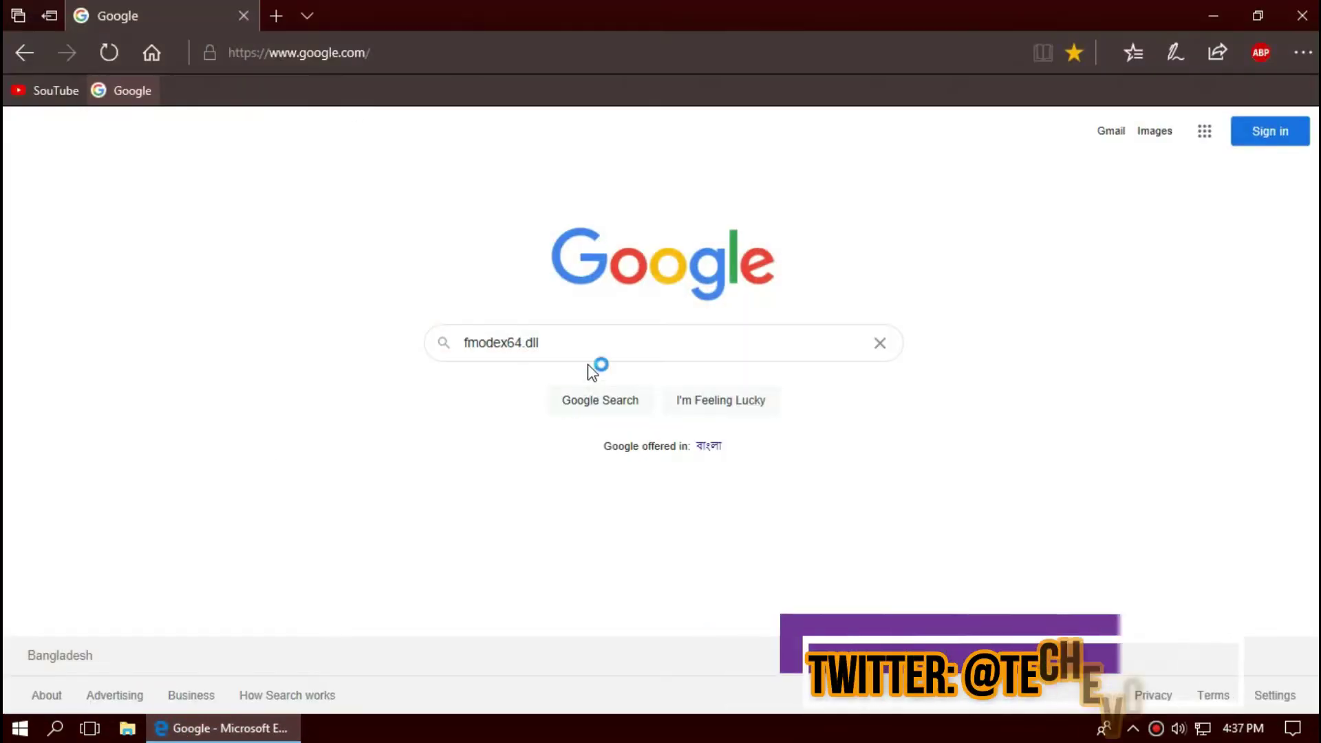
click(560, 340)
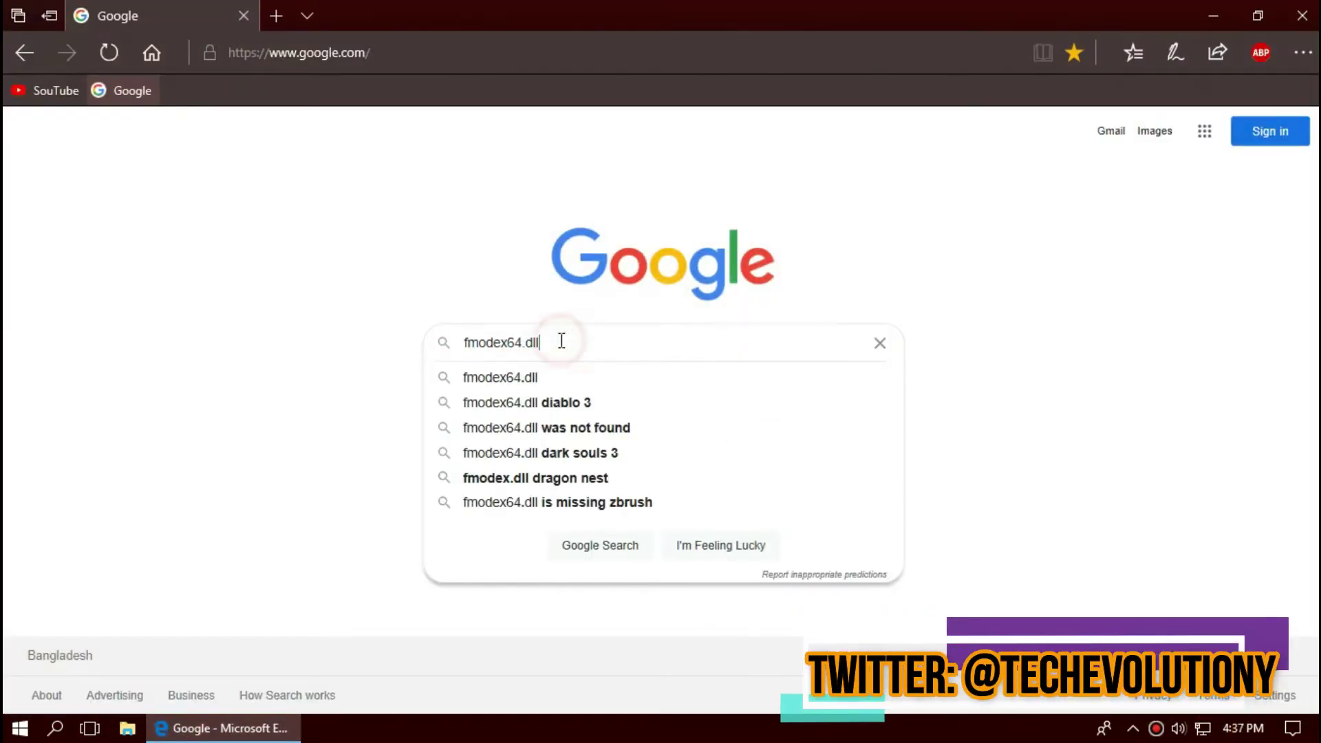
key(Return)
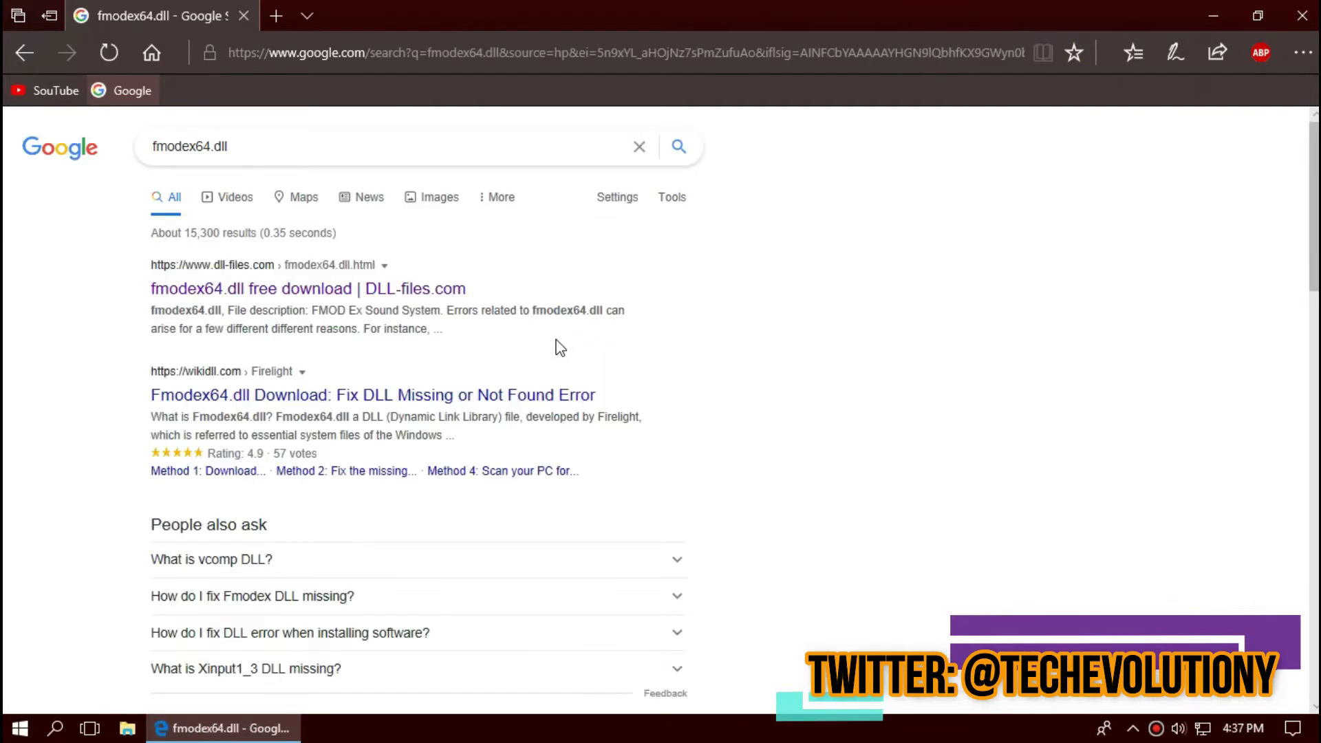
click(346, 301)
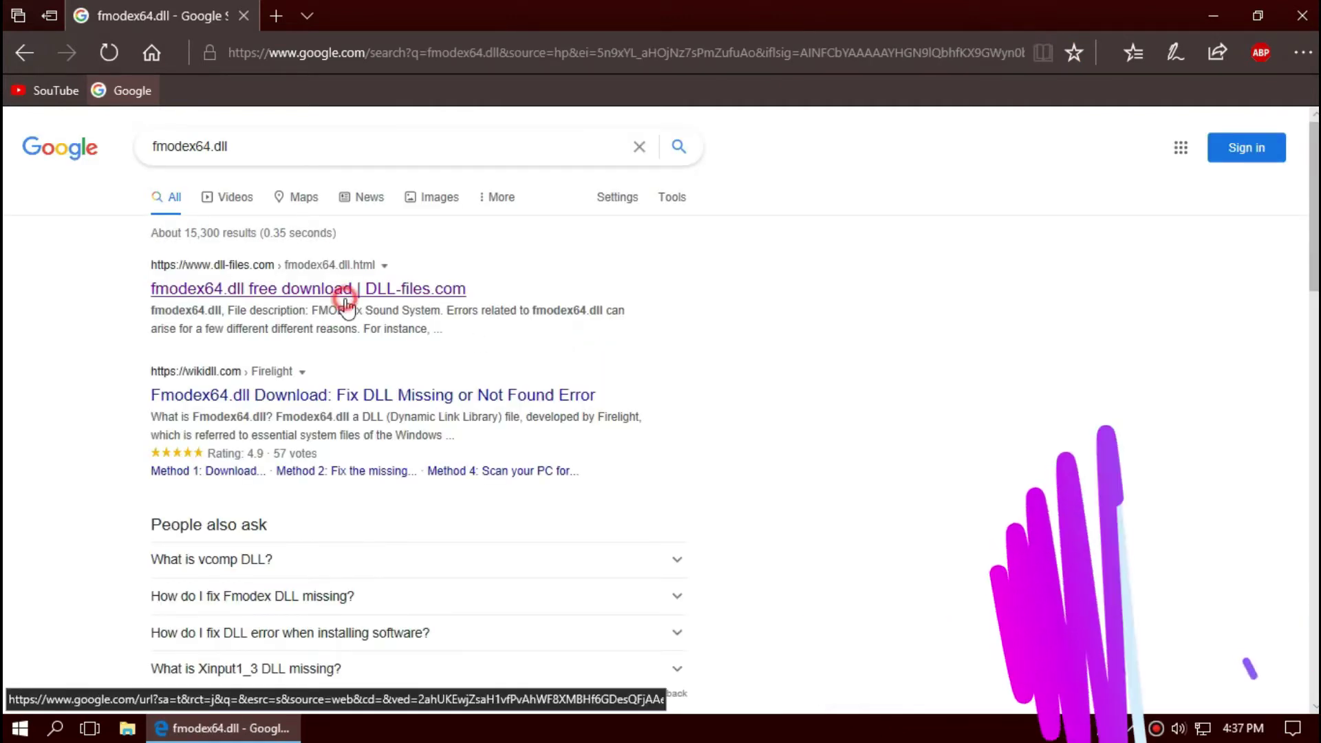
Scroll to the list of four 64-bit versions, 0.4.44.57 to 0.4.21.0
click(399, 52)
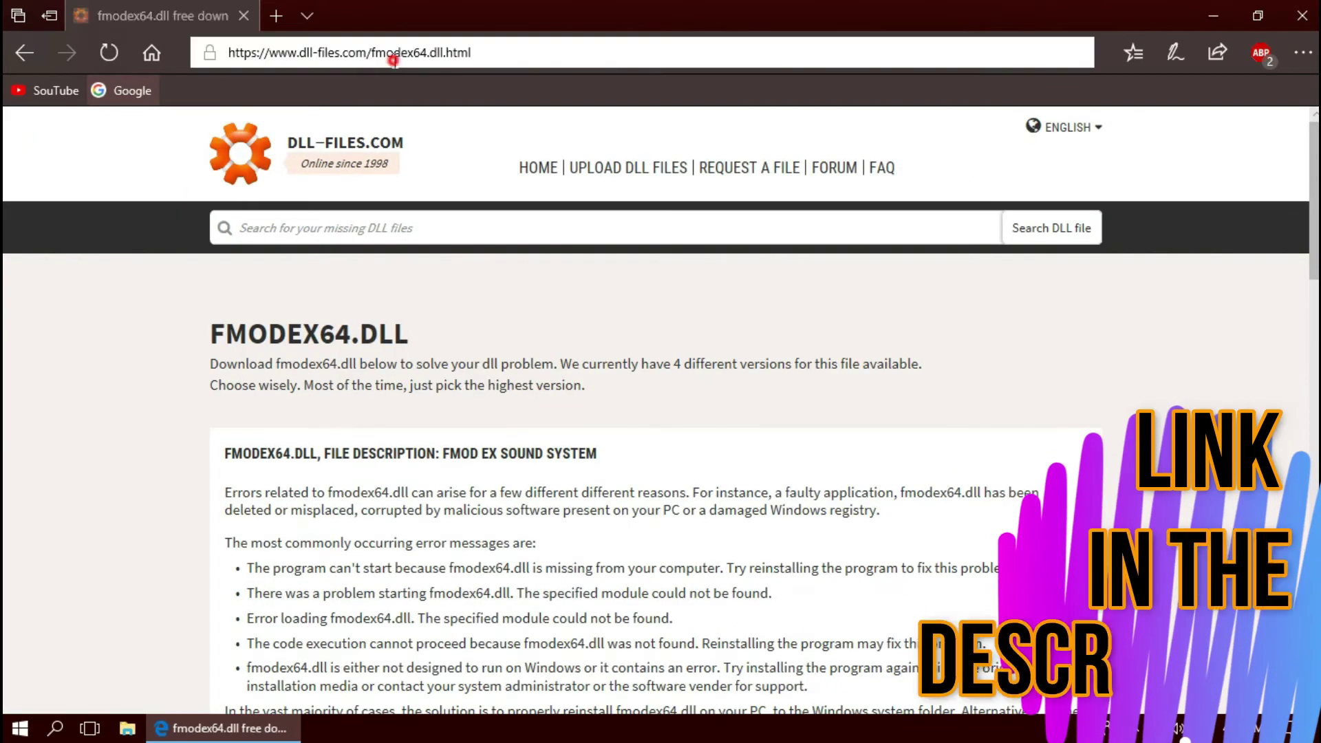
scroll(487, 310, down, 6)
scroll(488, 309, down, 3)
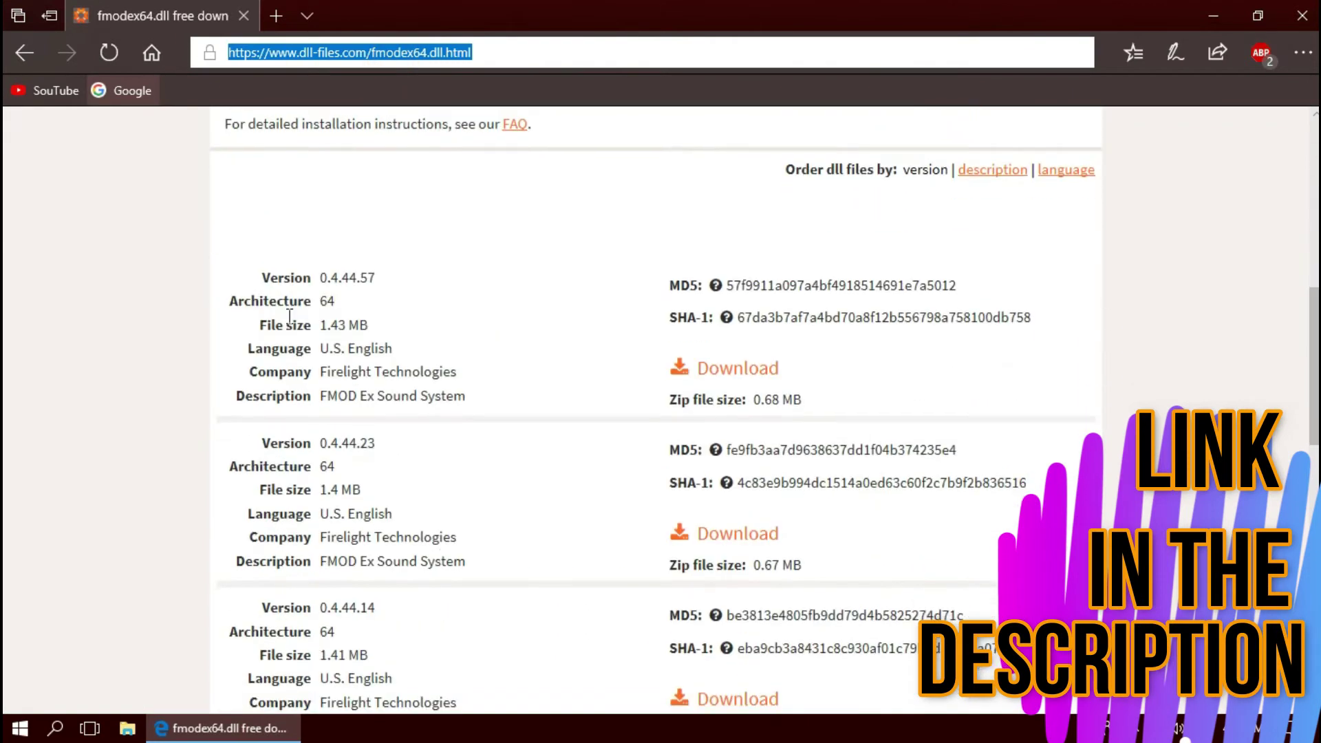
drag(348, 315, 406, 419)
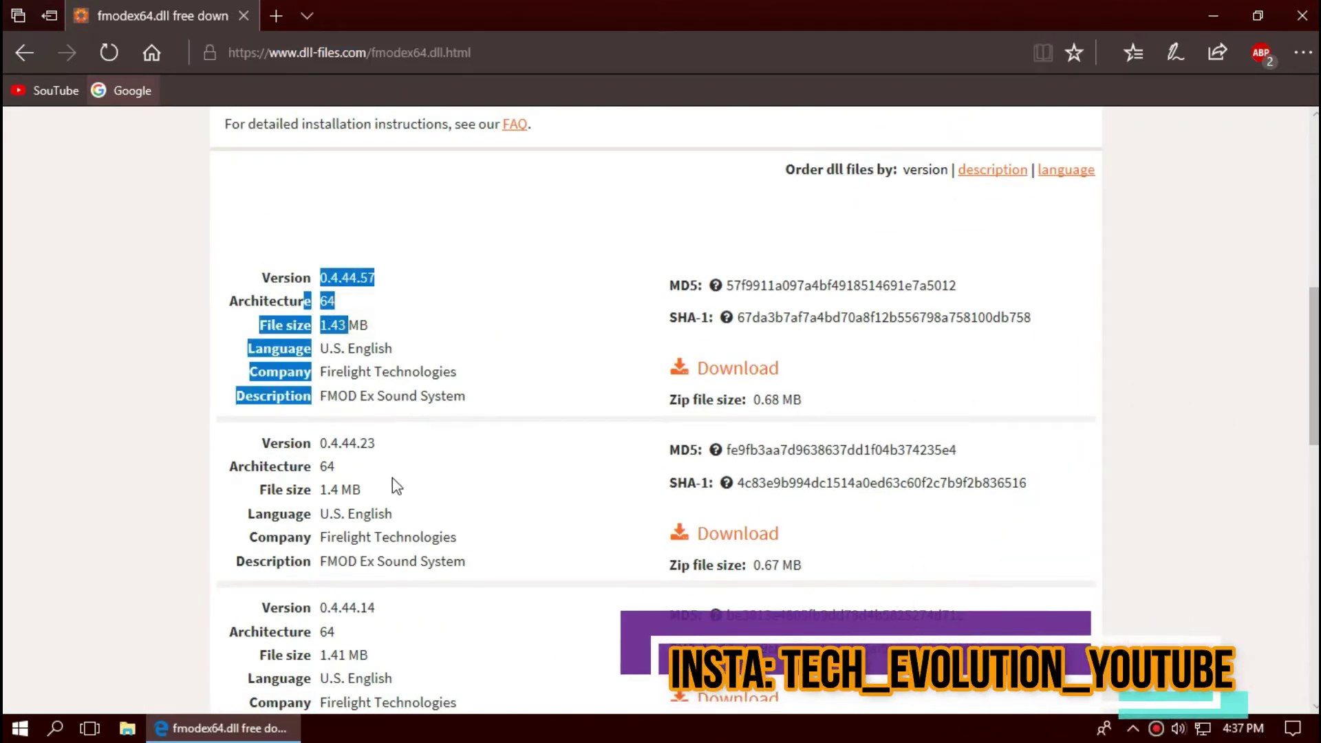
drag(392, 481, 261, 443)
scroll(251, 520, down, 4)
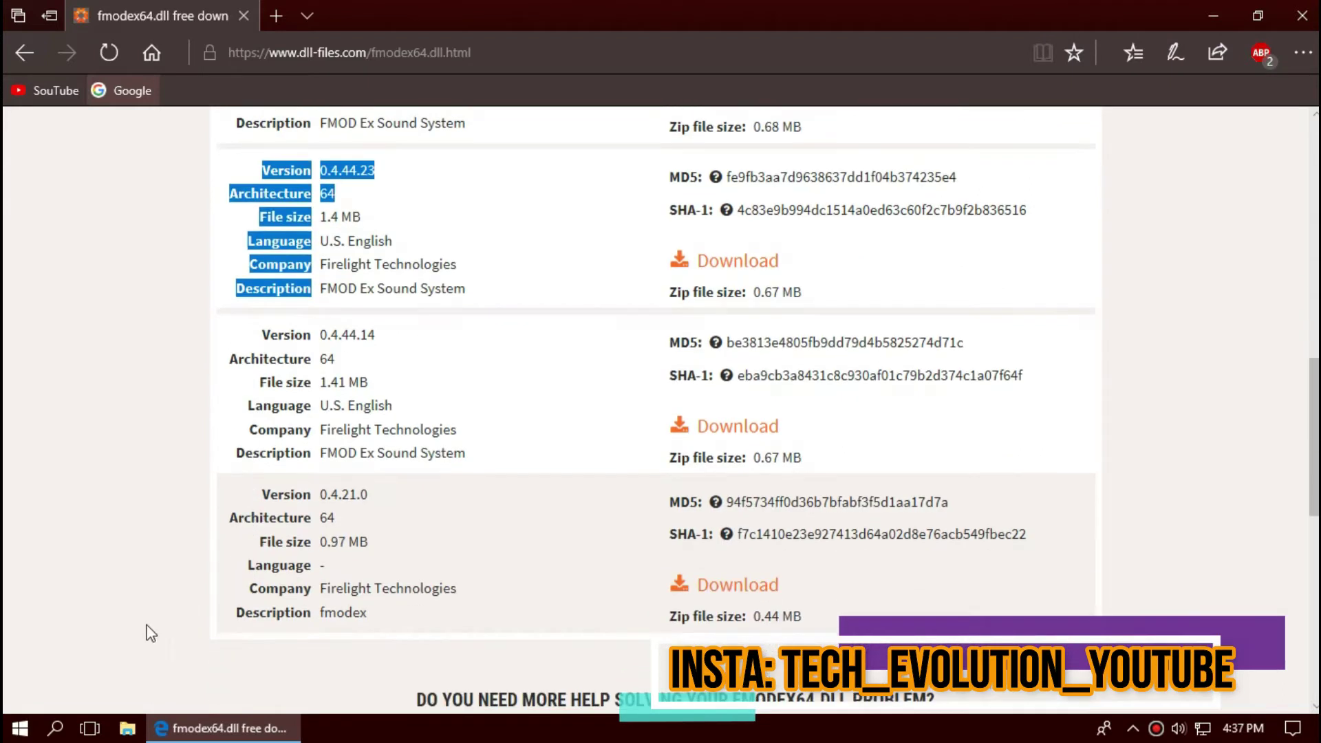
key(super)
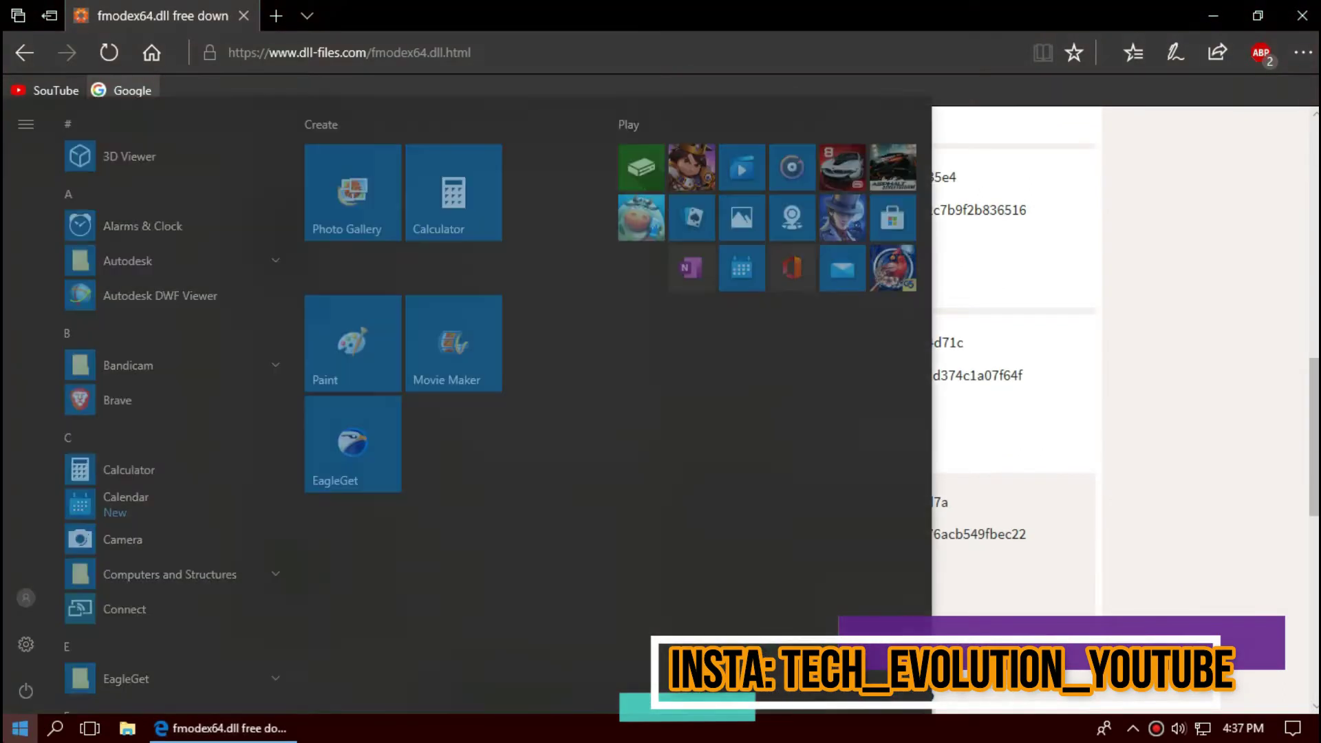
text(s)
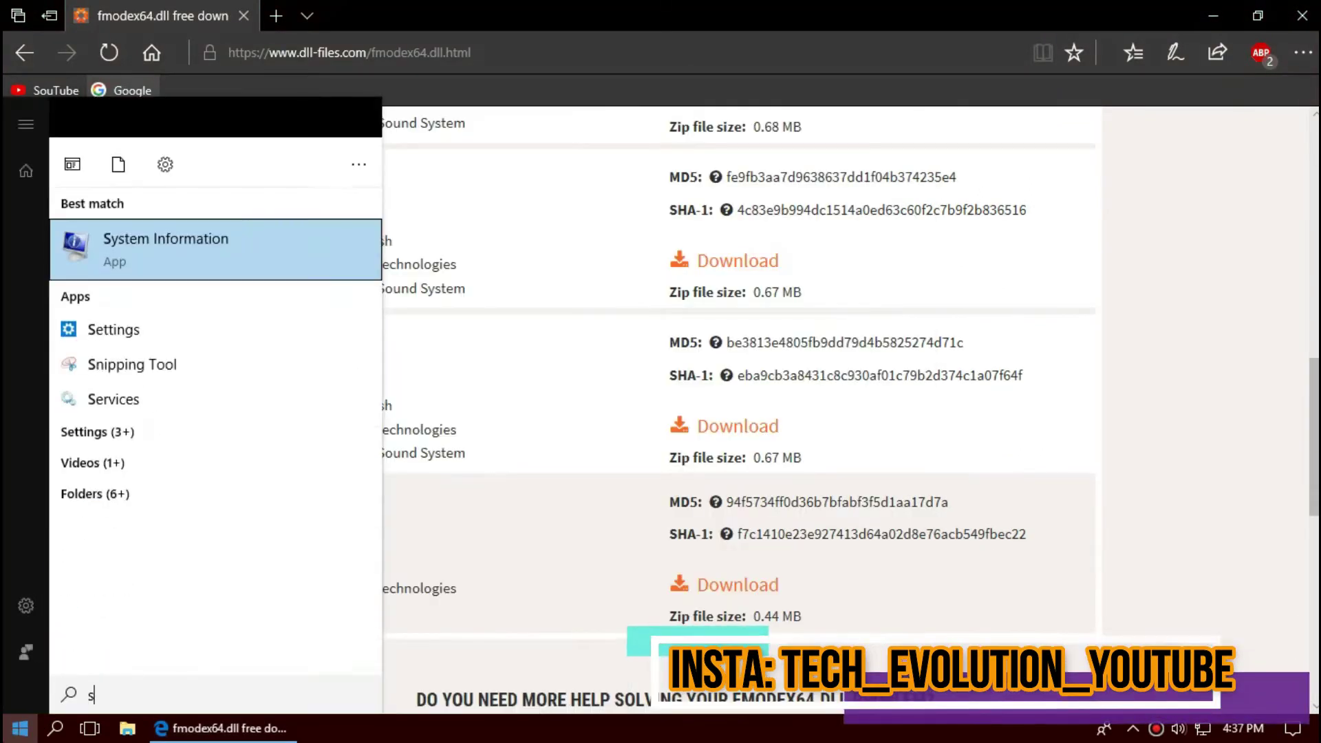
text(ys)
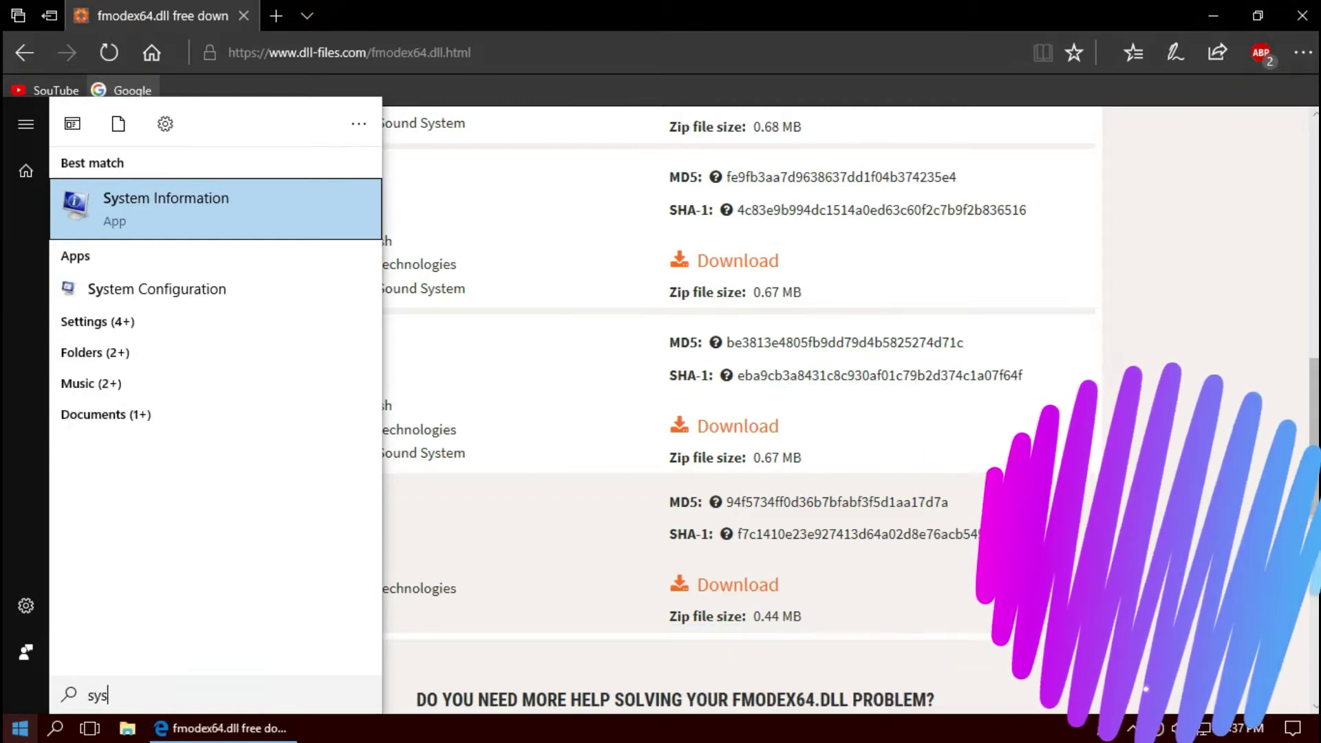
key(Return)
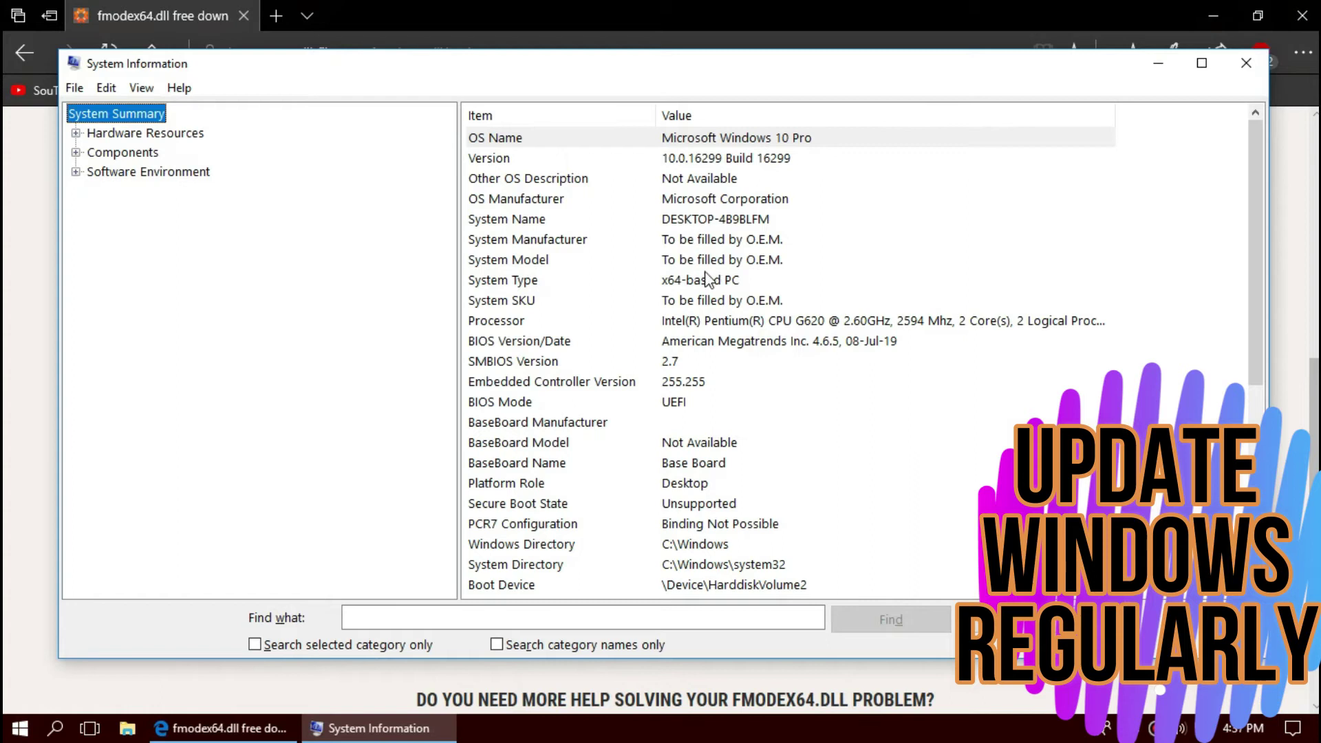
click(697, 279)
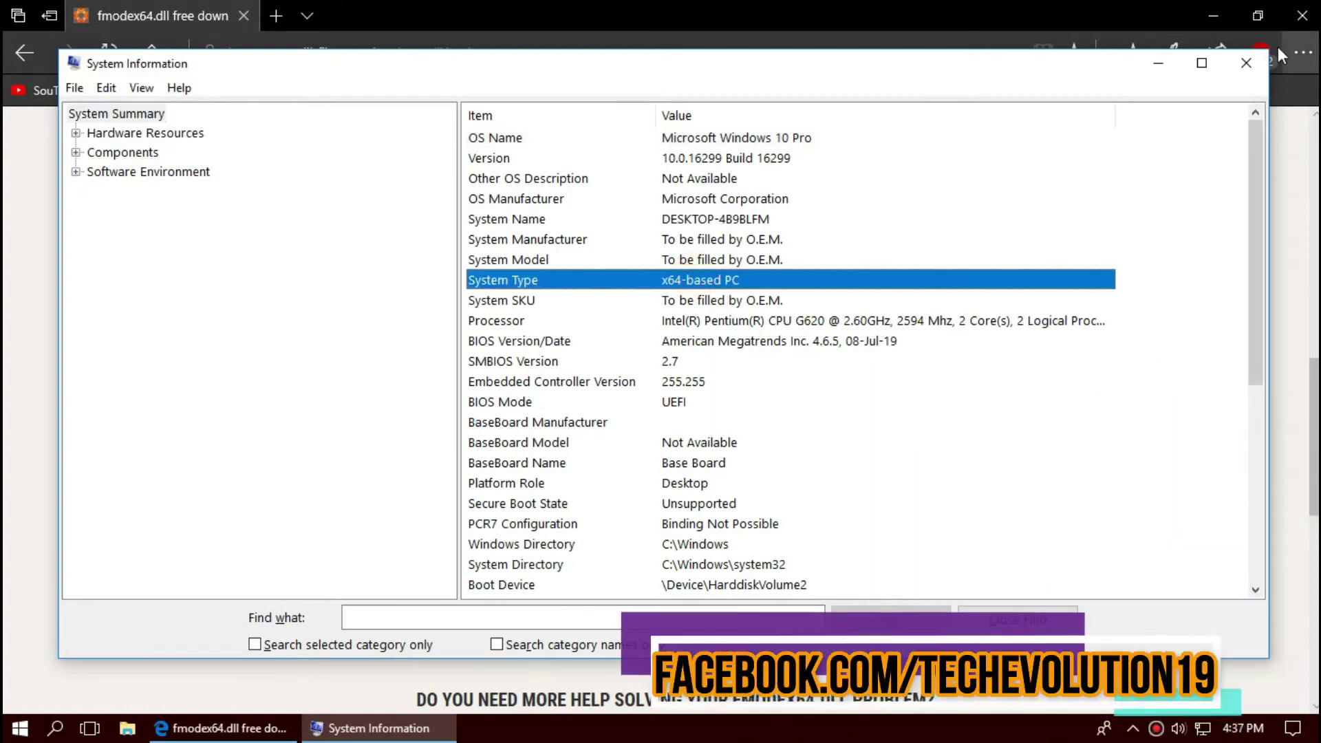
Close System Information and download fmodex64.dll version 0.4.44.57
click(1237, 65)
scroll(865, 365, up, 5)
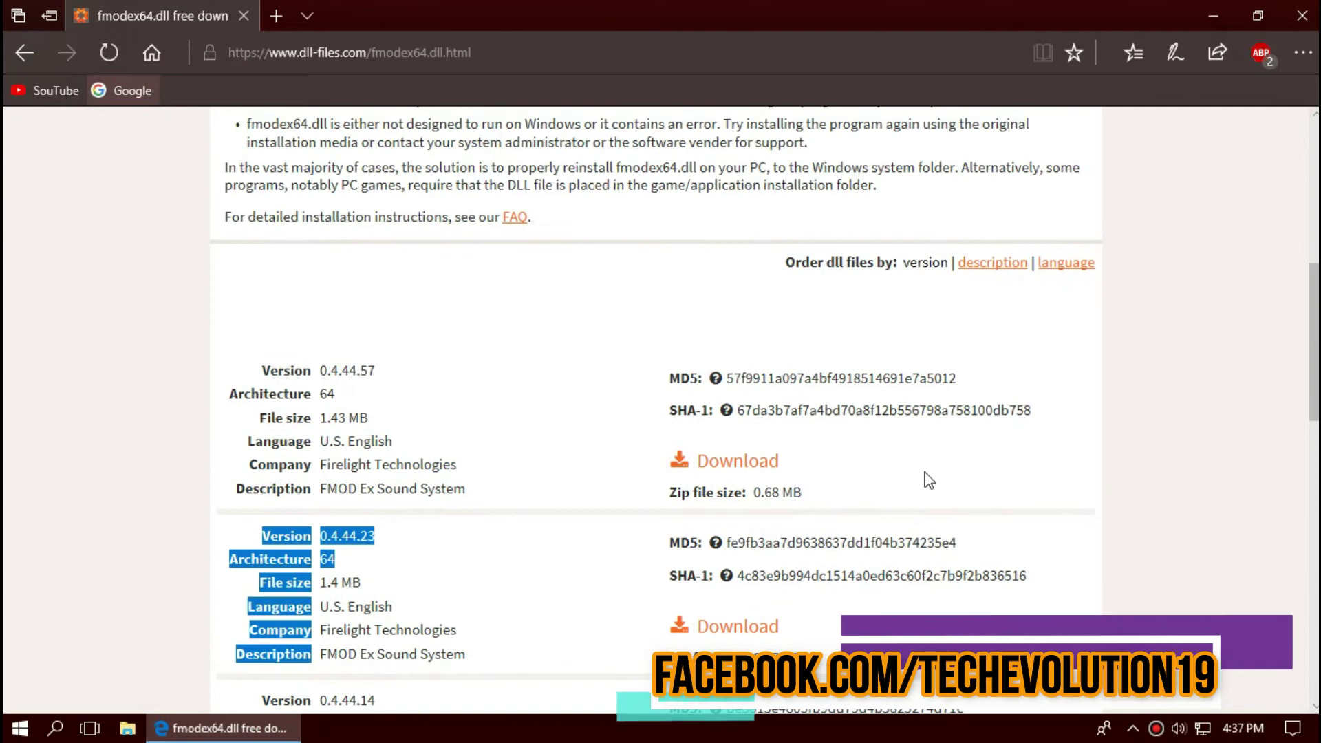
click(738, 459)
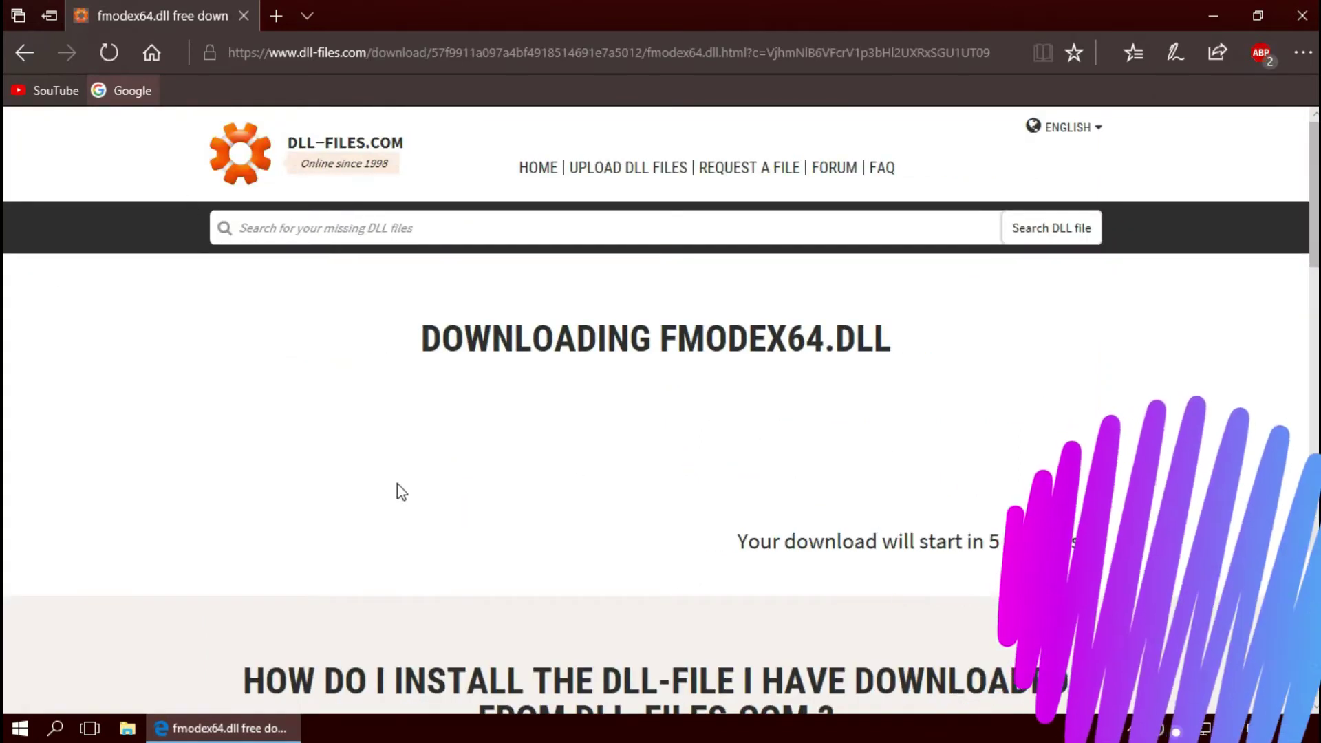
Open the downloaded fmodex64 zip in WinRAR and select fmodex64.dll
scroll(413, 502, down, 3)
scroll(432, 494, down, 7)
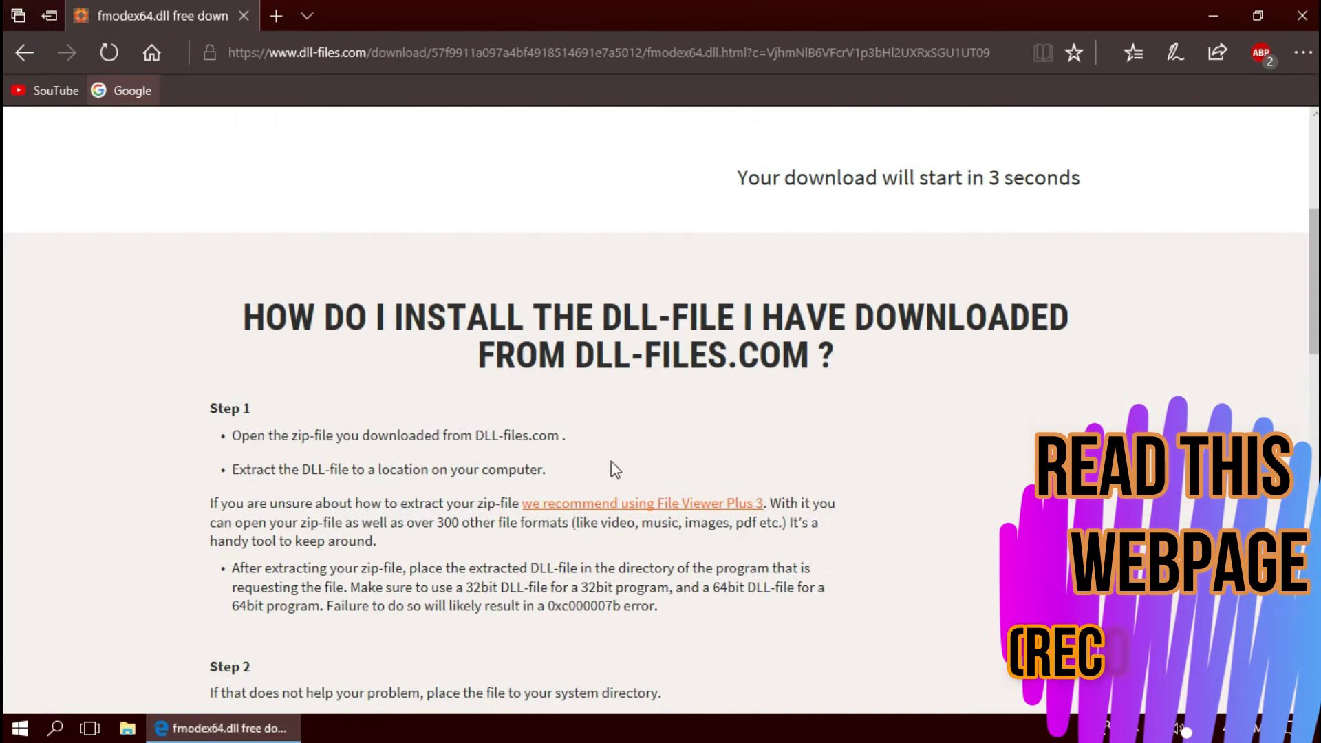
scroll(604, 470, down, 4)
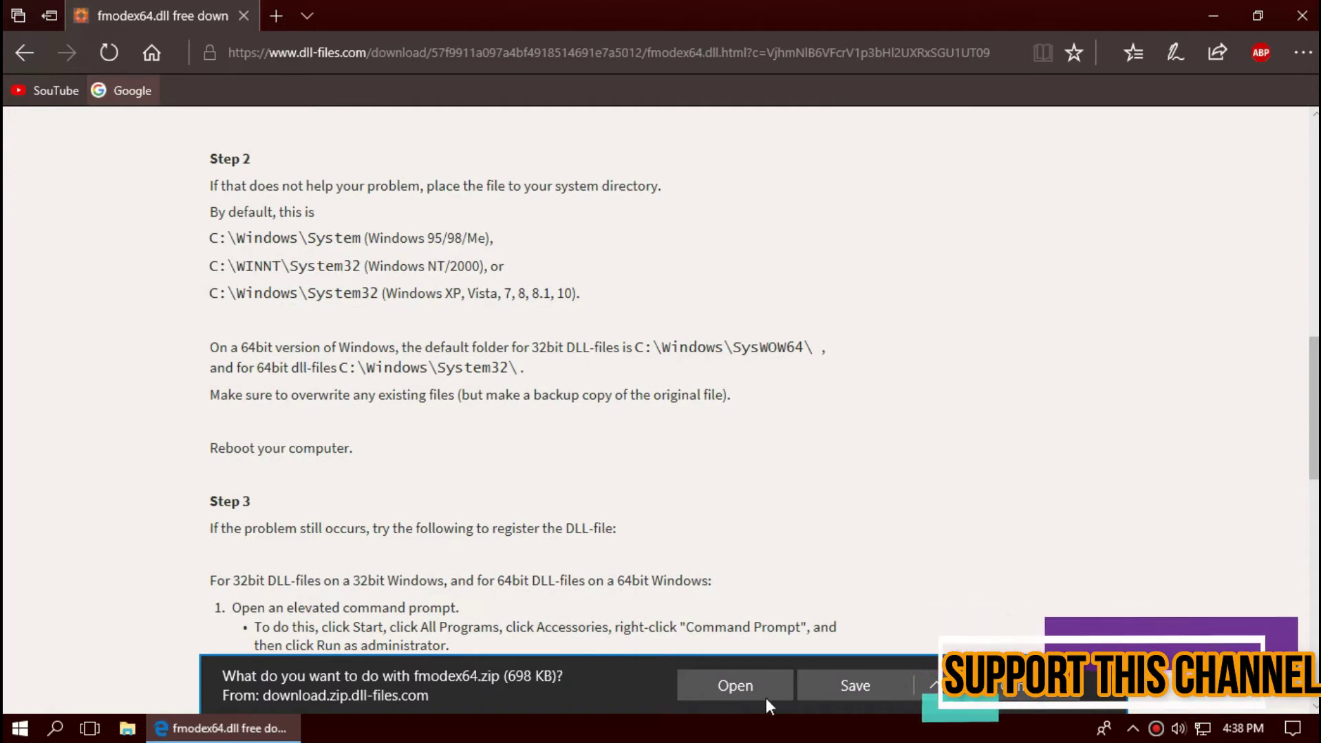
click(744, 694)
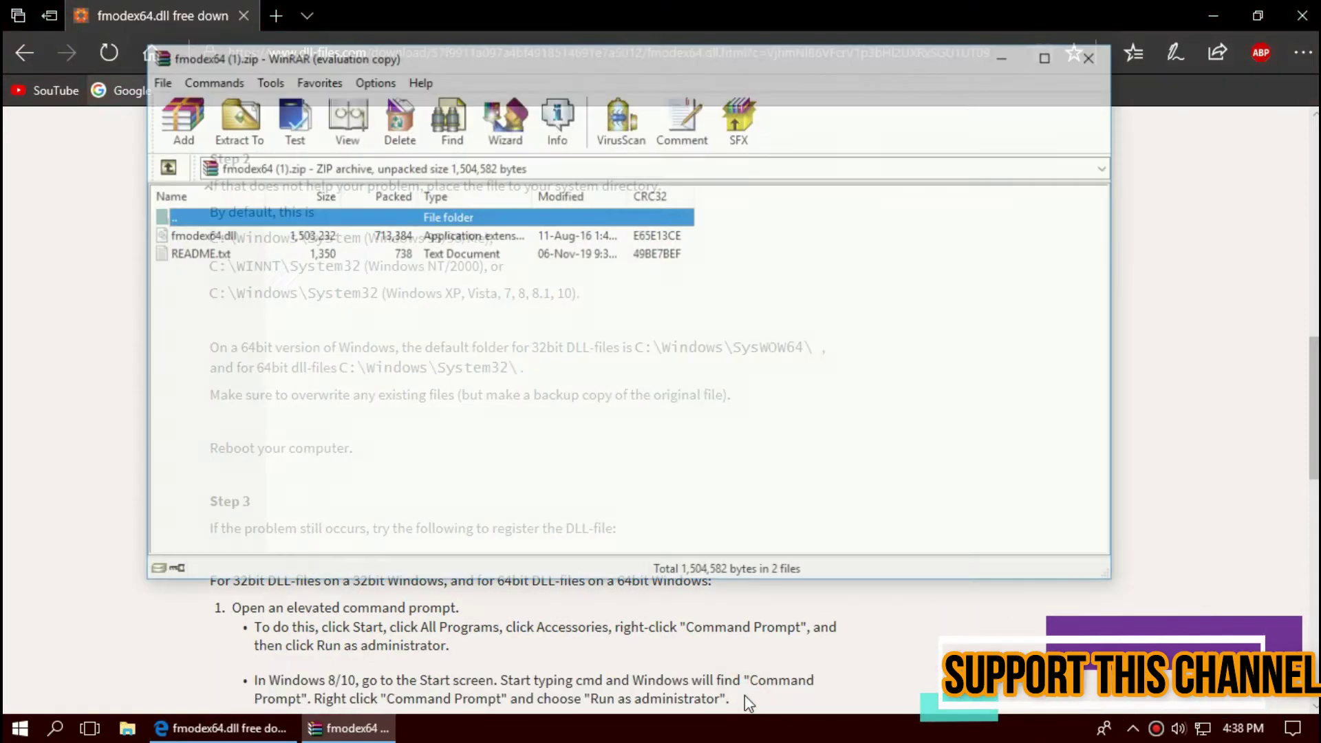
click(240, 234)
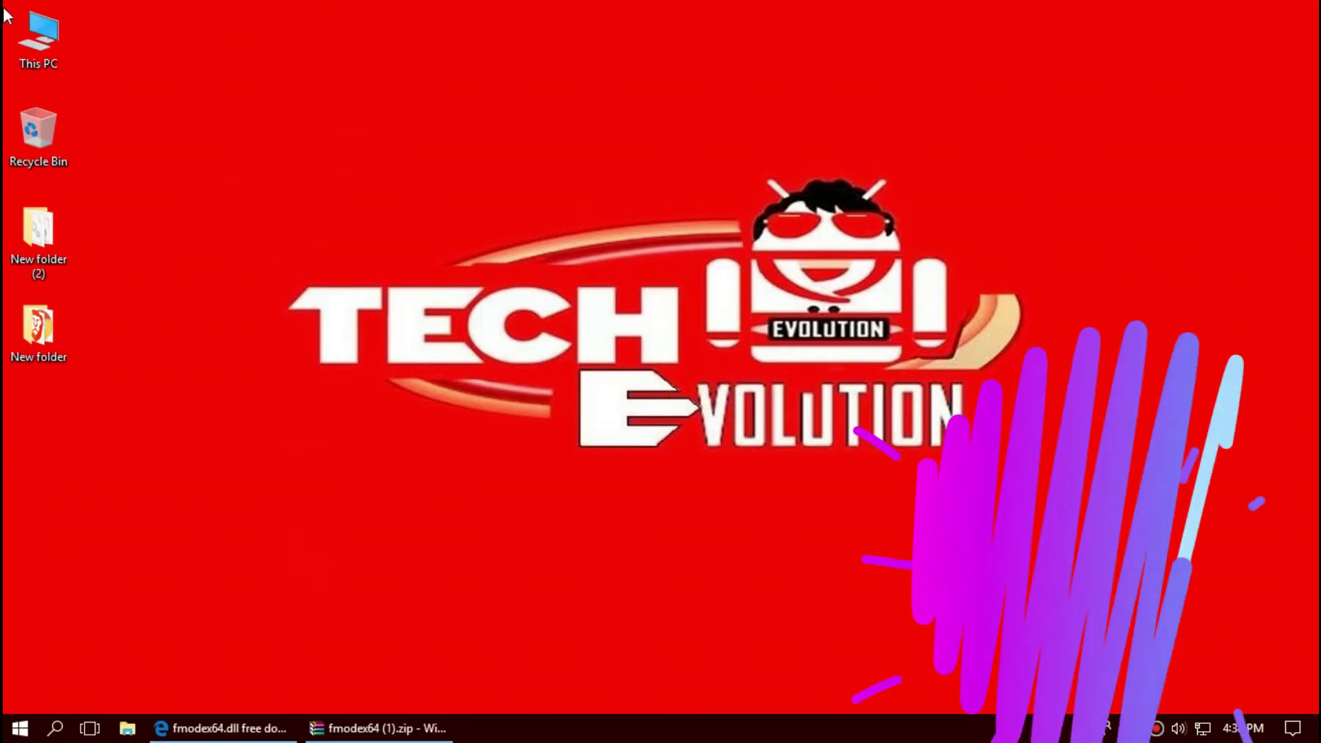
Browse This PC to the C:\Windows\System32 folder
double_click(35, 31)
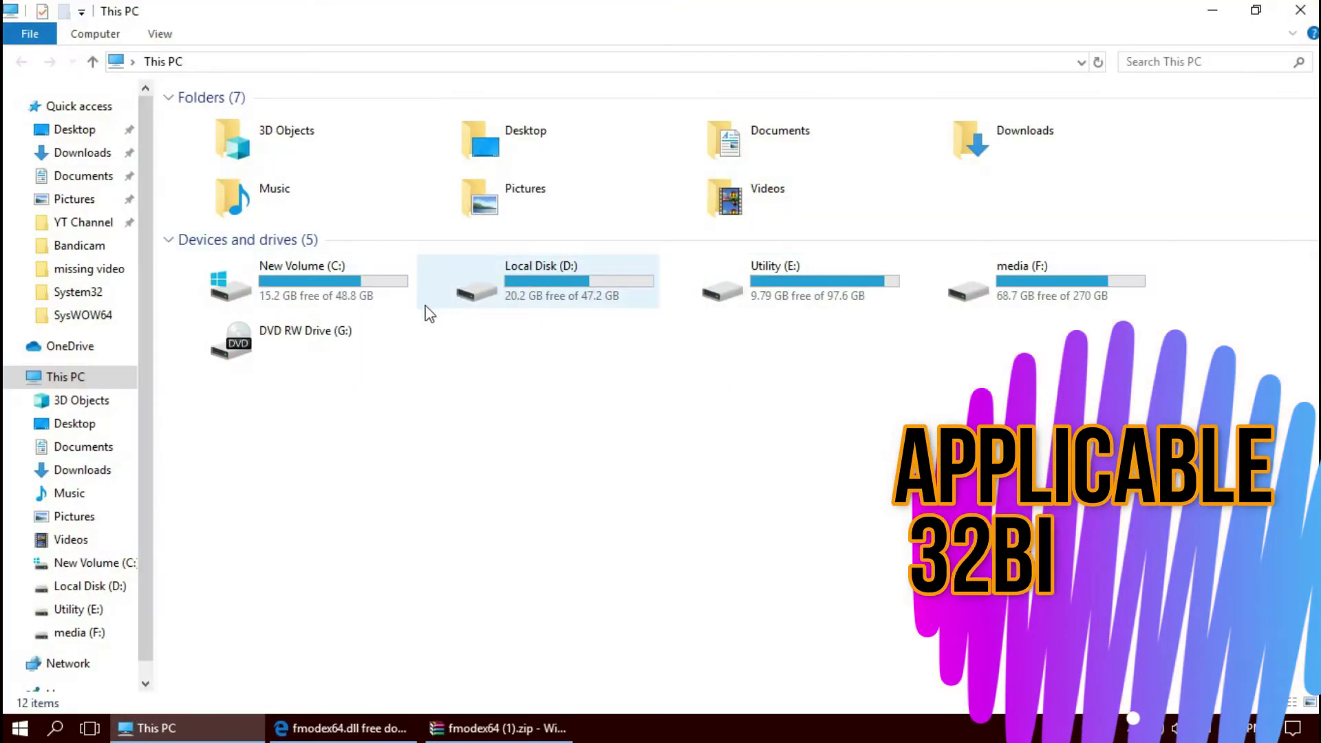
double_click(307, 282)
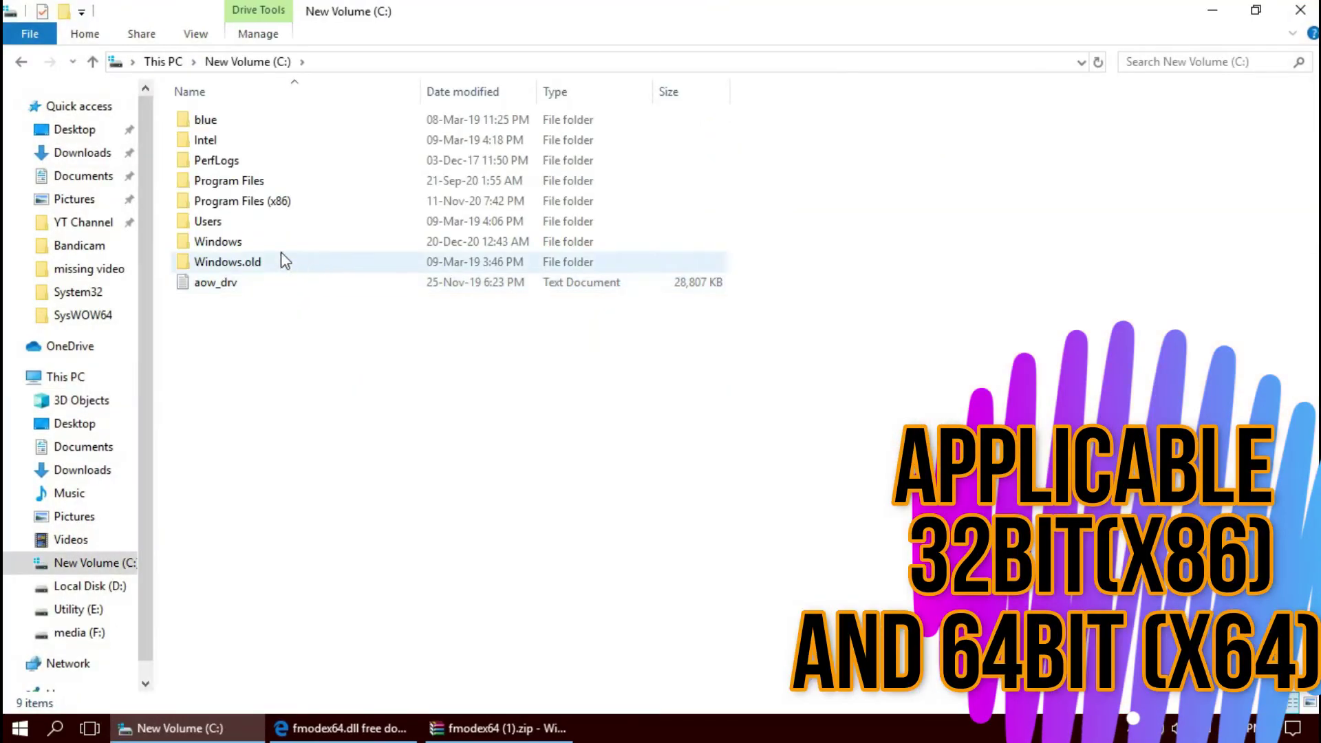
double_click(268, 242)
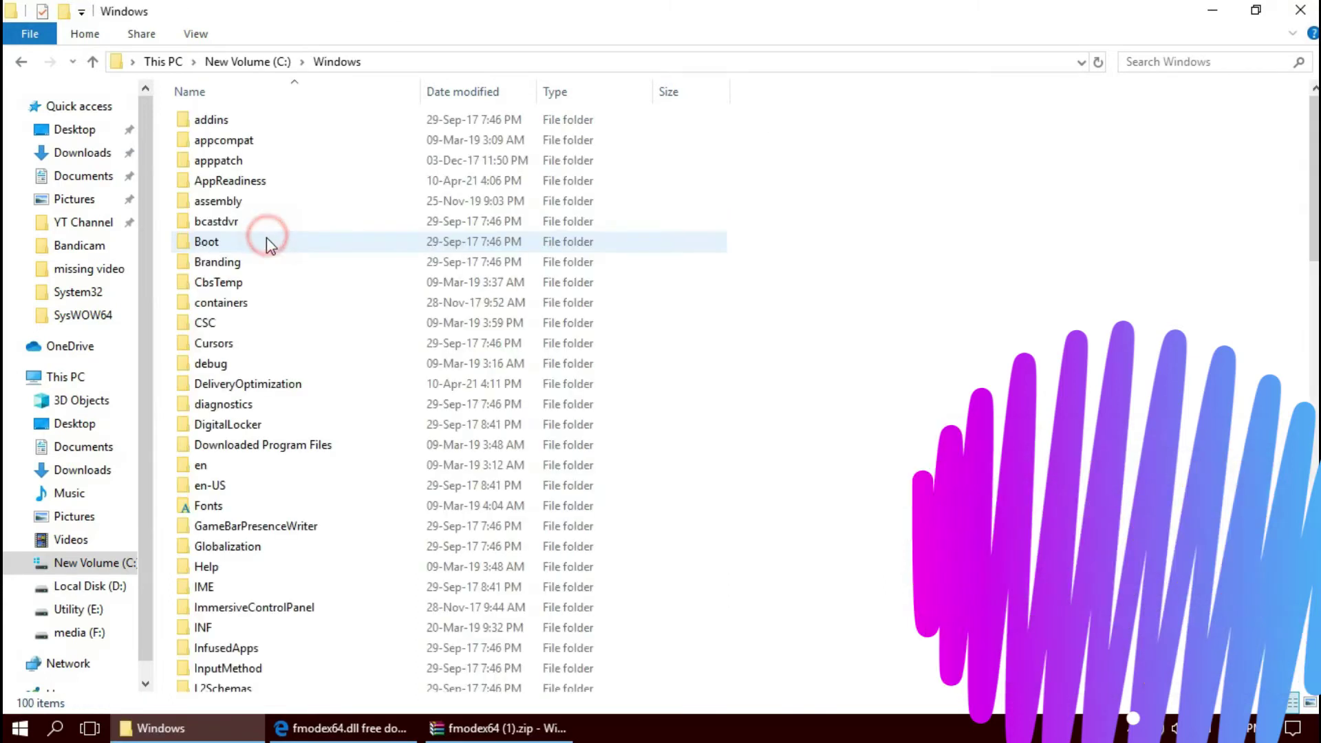
scroll(436, 289, down, 12)
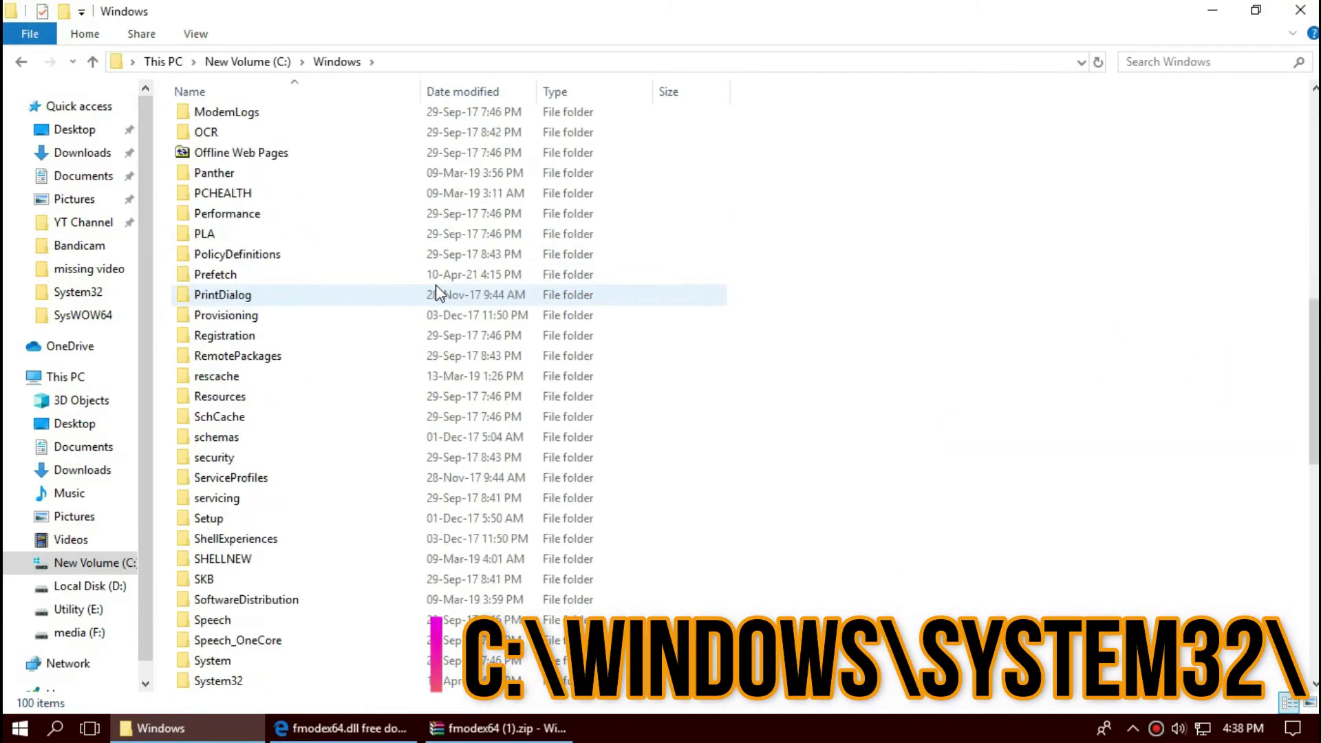
scroll(436, 293, down, 4)
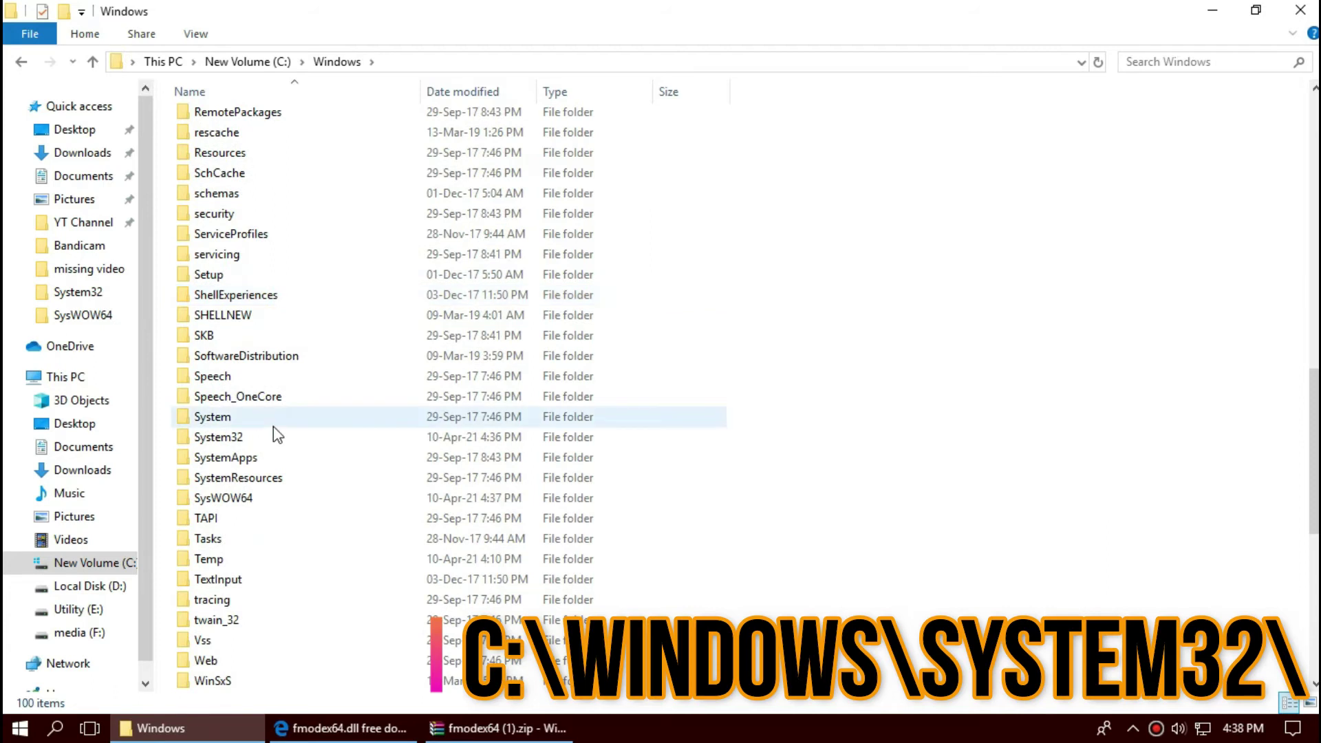
scroll(282, 468, down, 1)
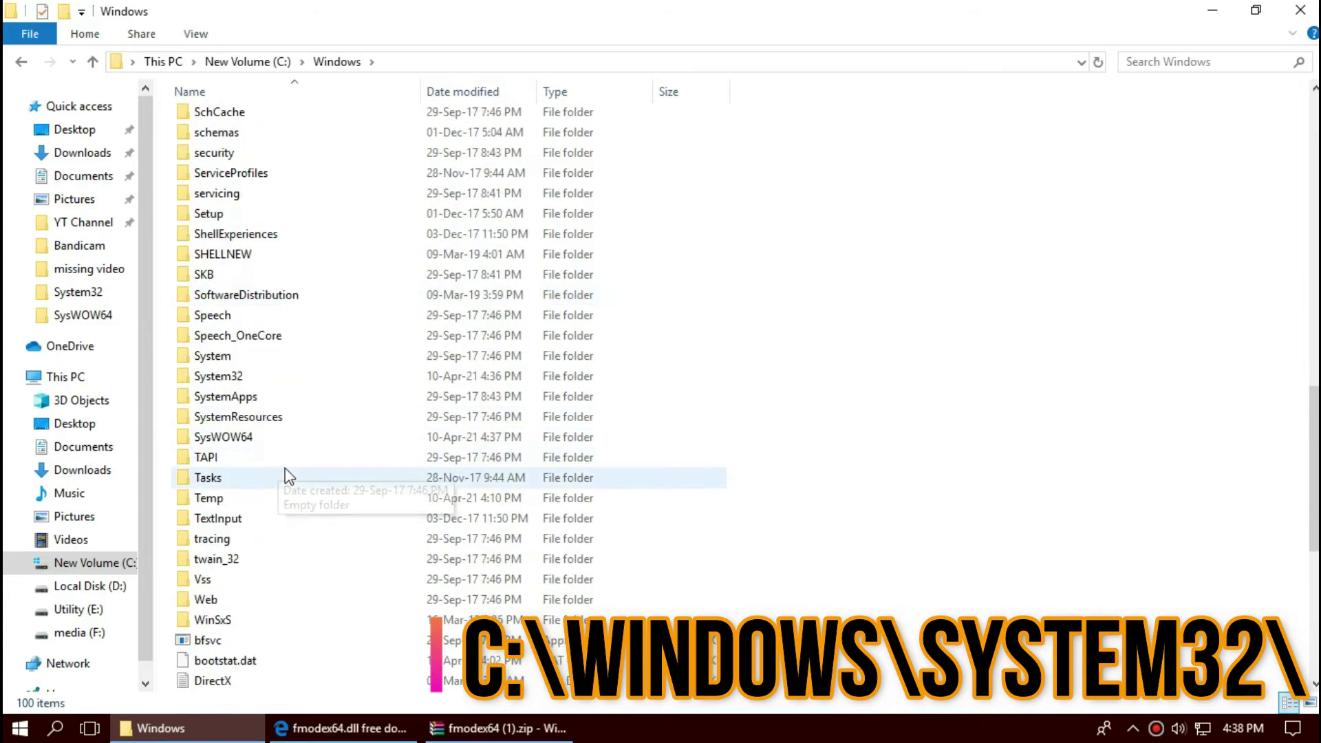
double_click(249, 375)
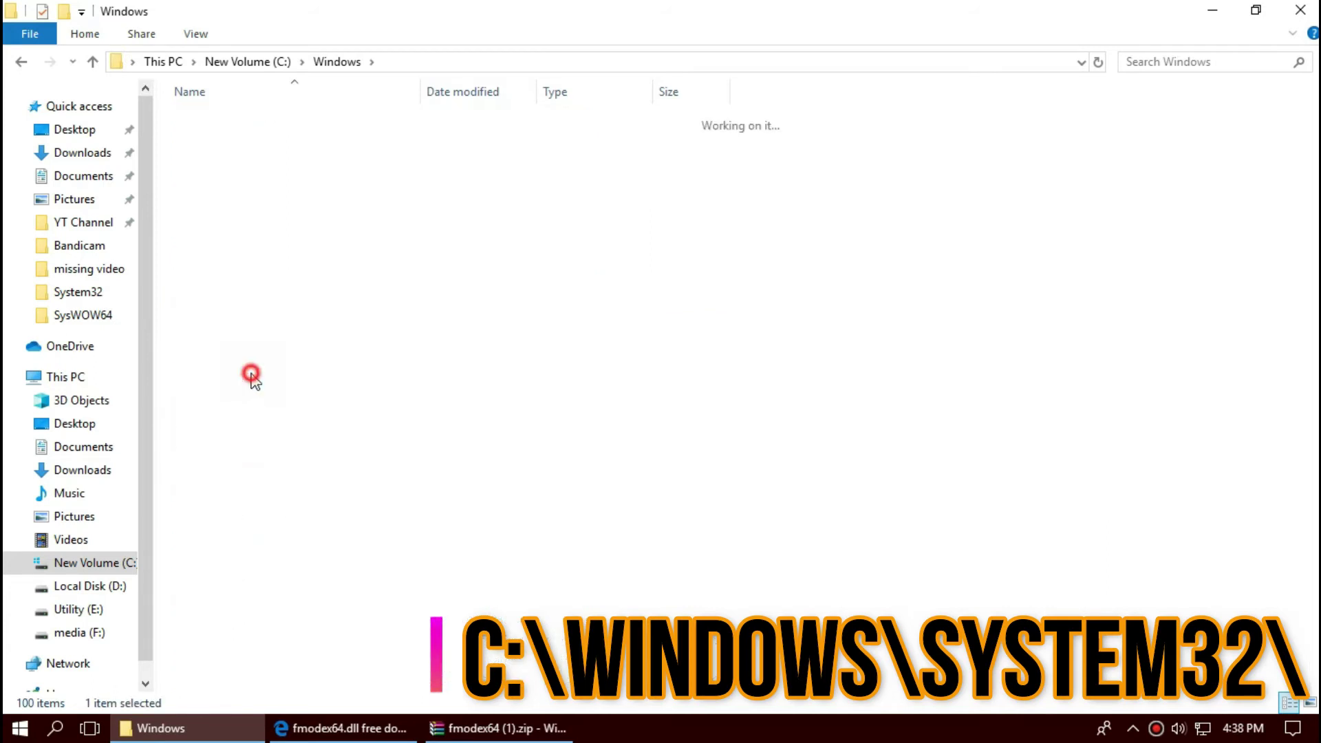
Copy fmodex64.dll into System32, replacing the old copy, verify by search, then close Explorer
click(466, 721)
drag(267, 230, 1169, 206)
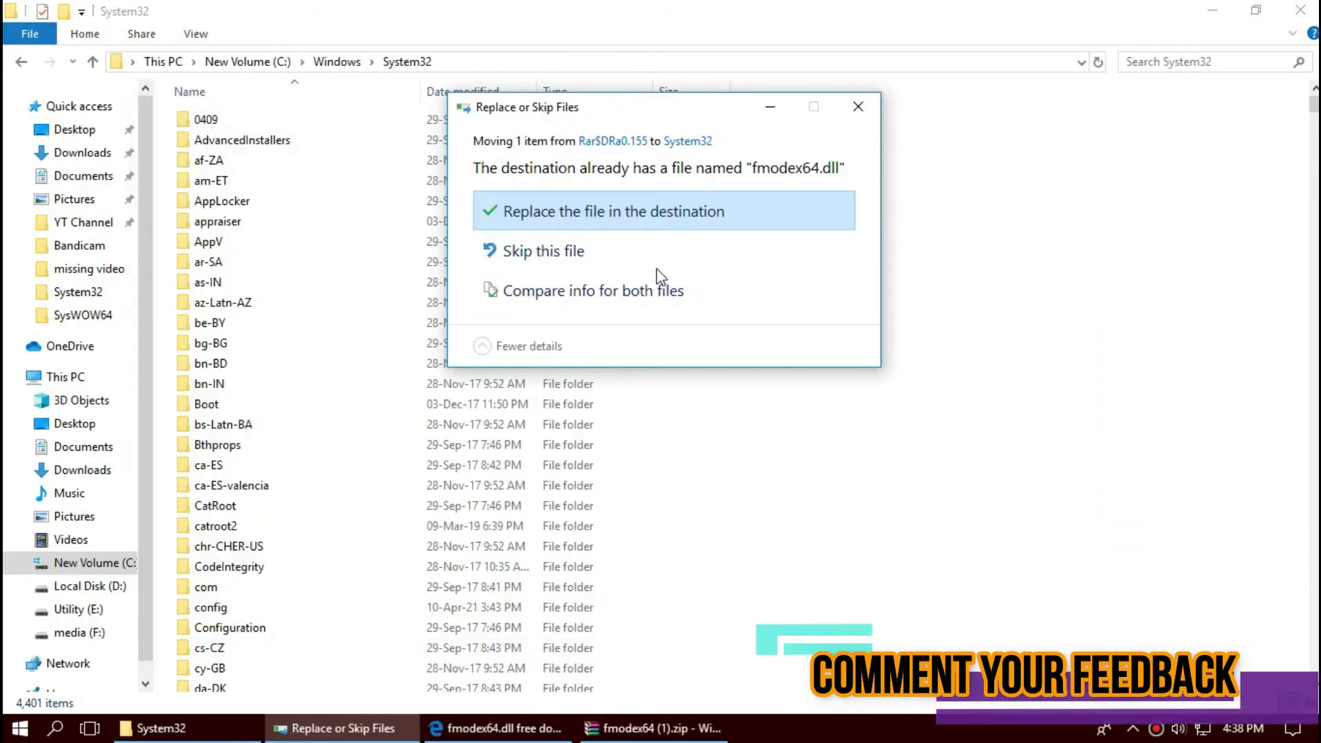
click(642, 209)
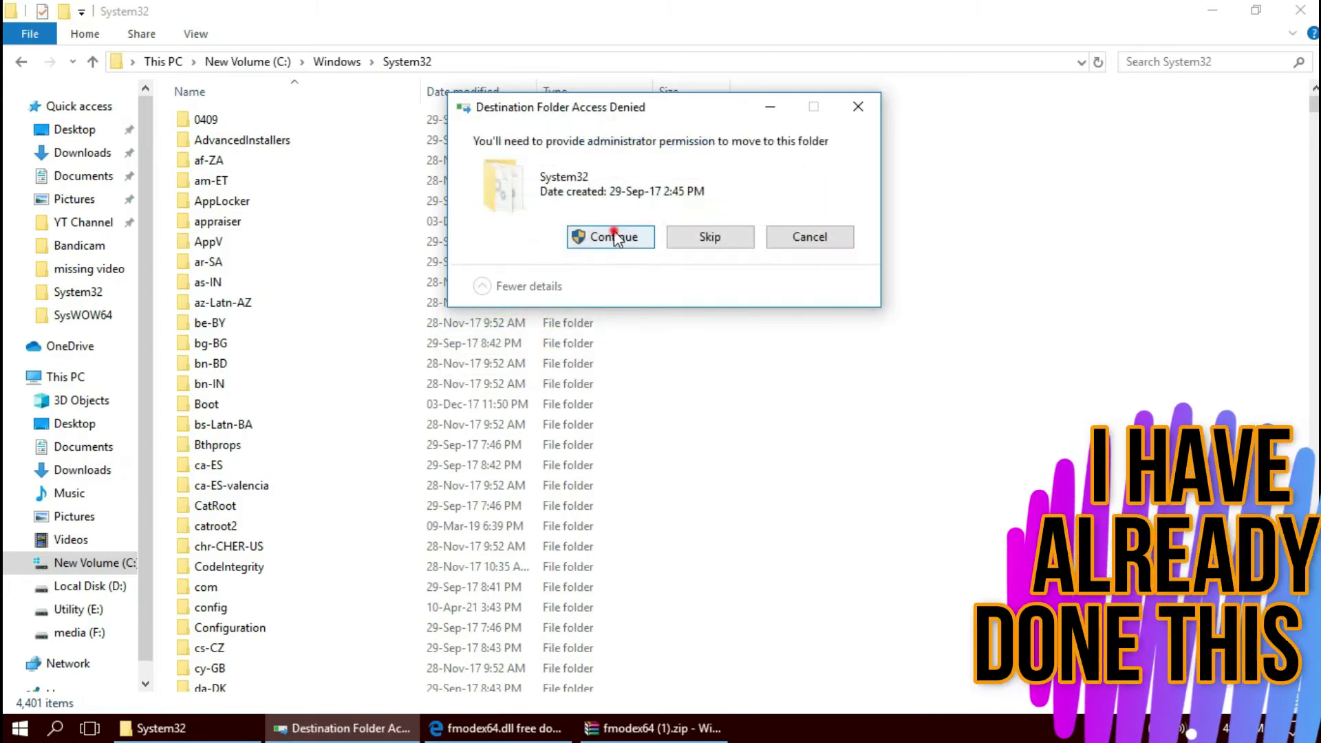
click(612, 237)
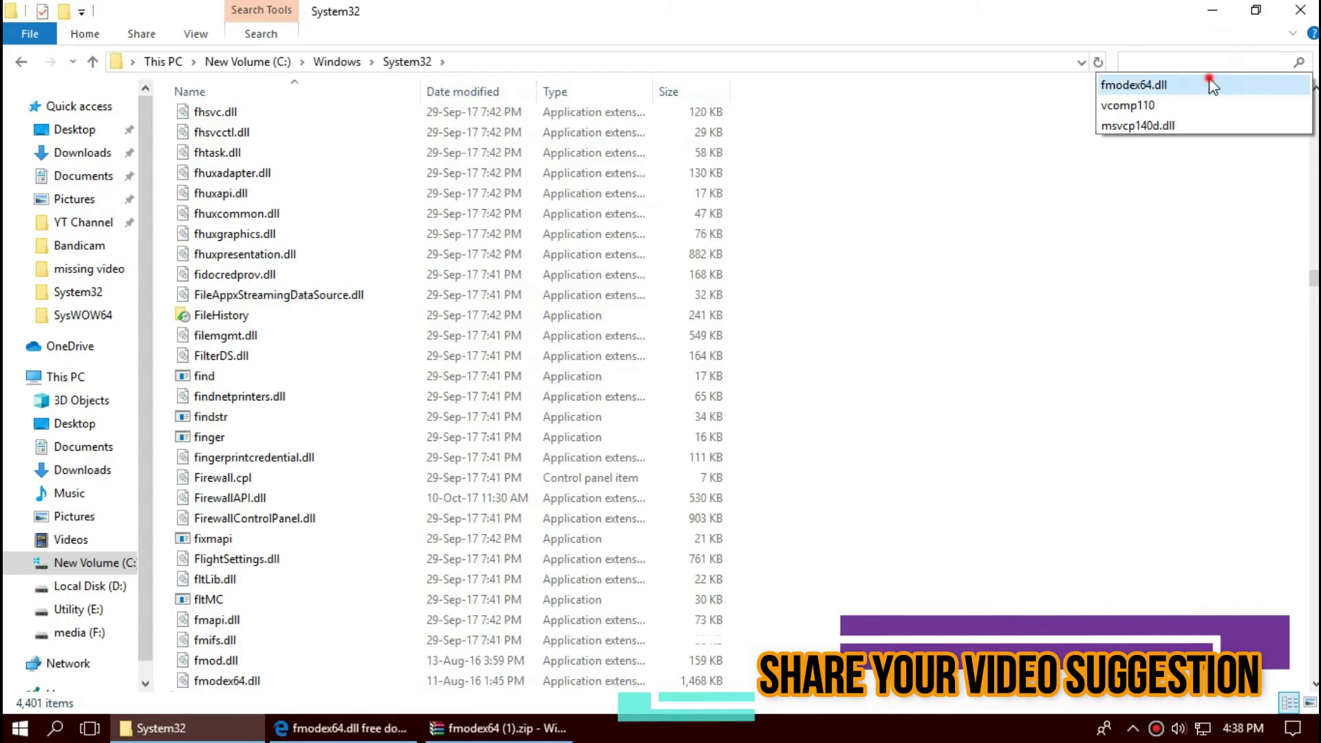
click(1211, 85)
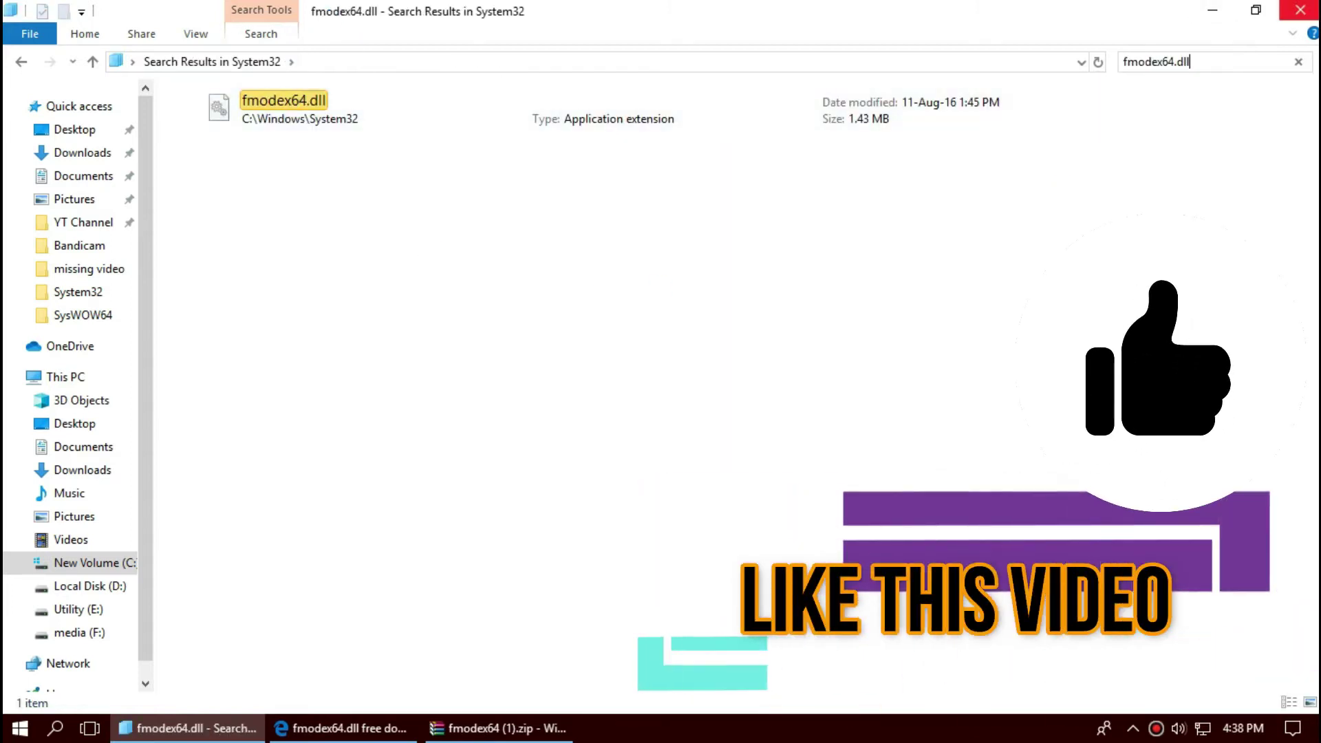
click(1302, 8)
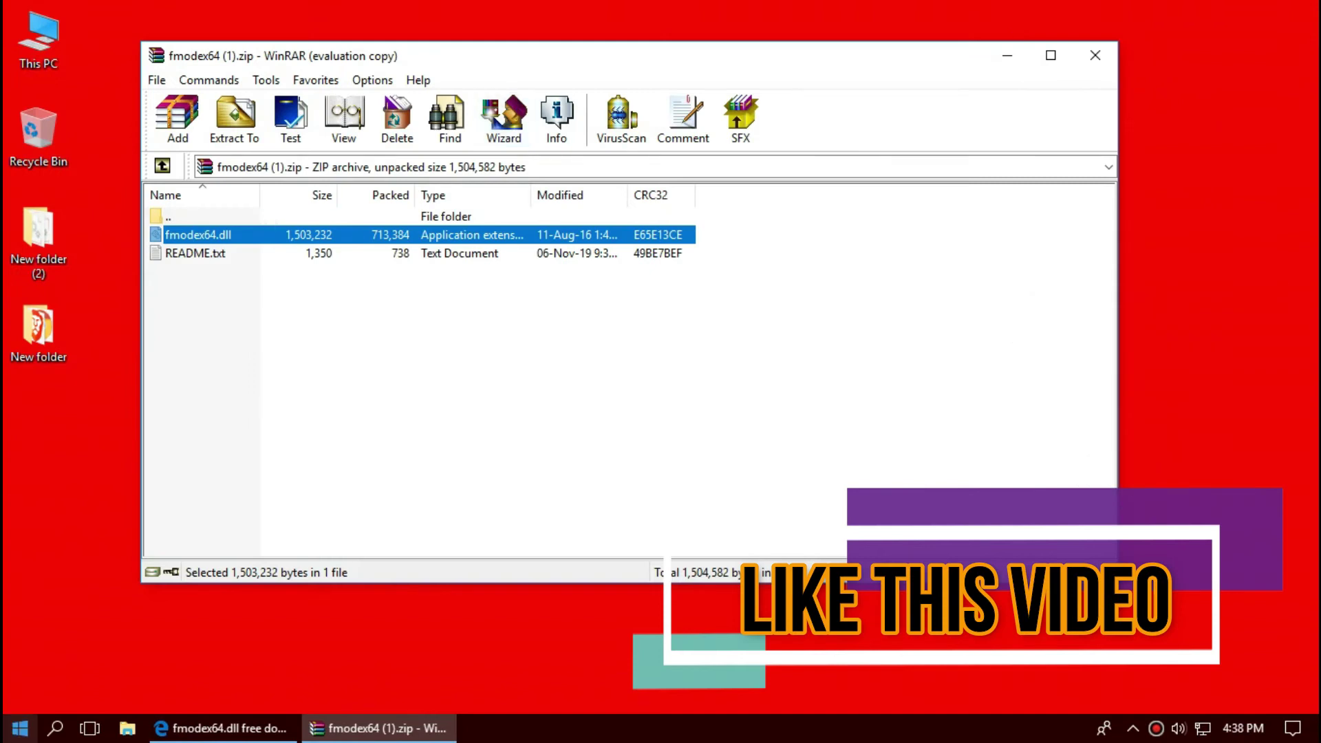
Browse This PC to the C:\Windows\SysWOW64 folder
click(9, 729)
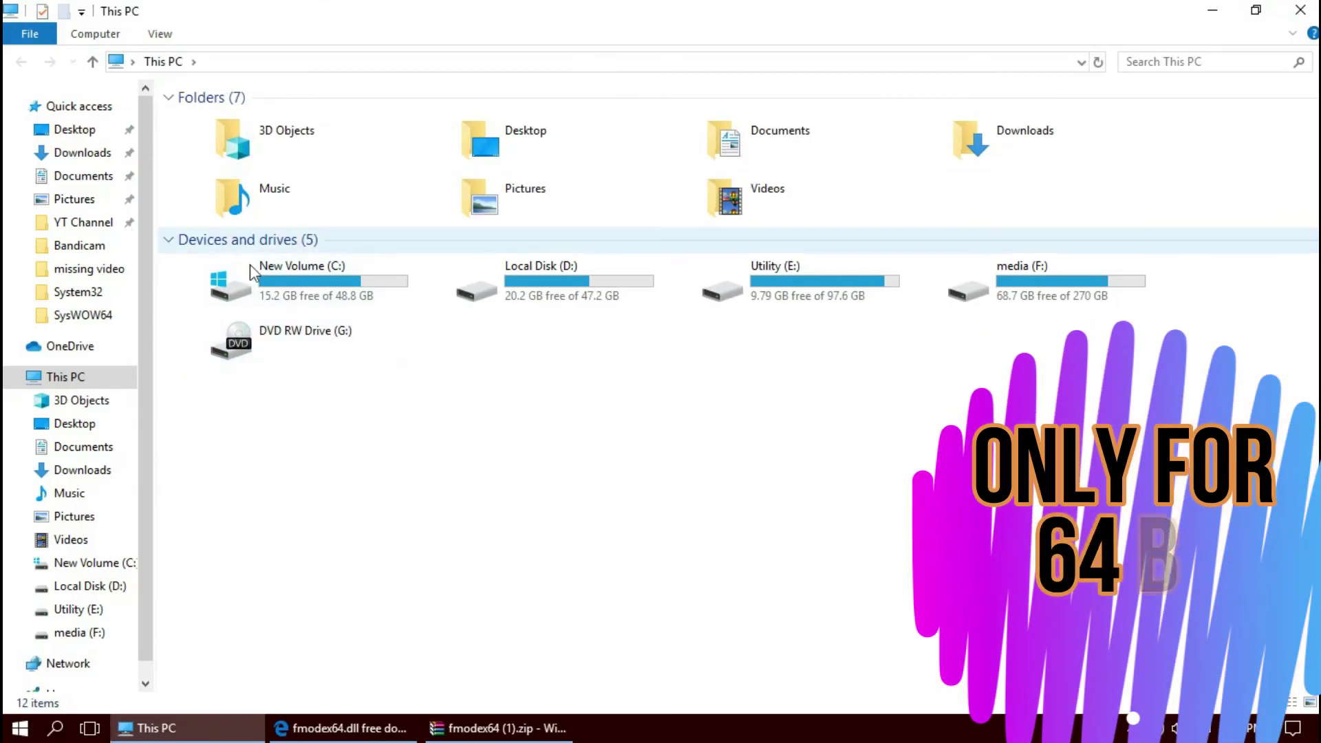
double_click(255, 272)
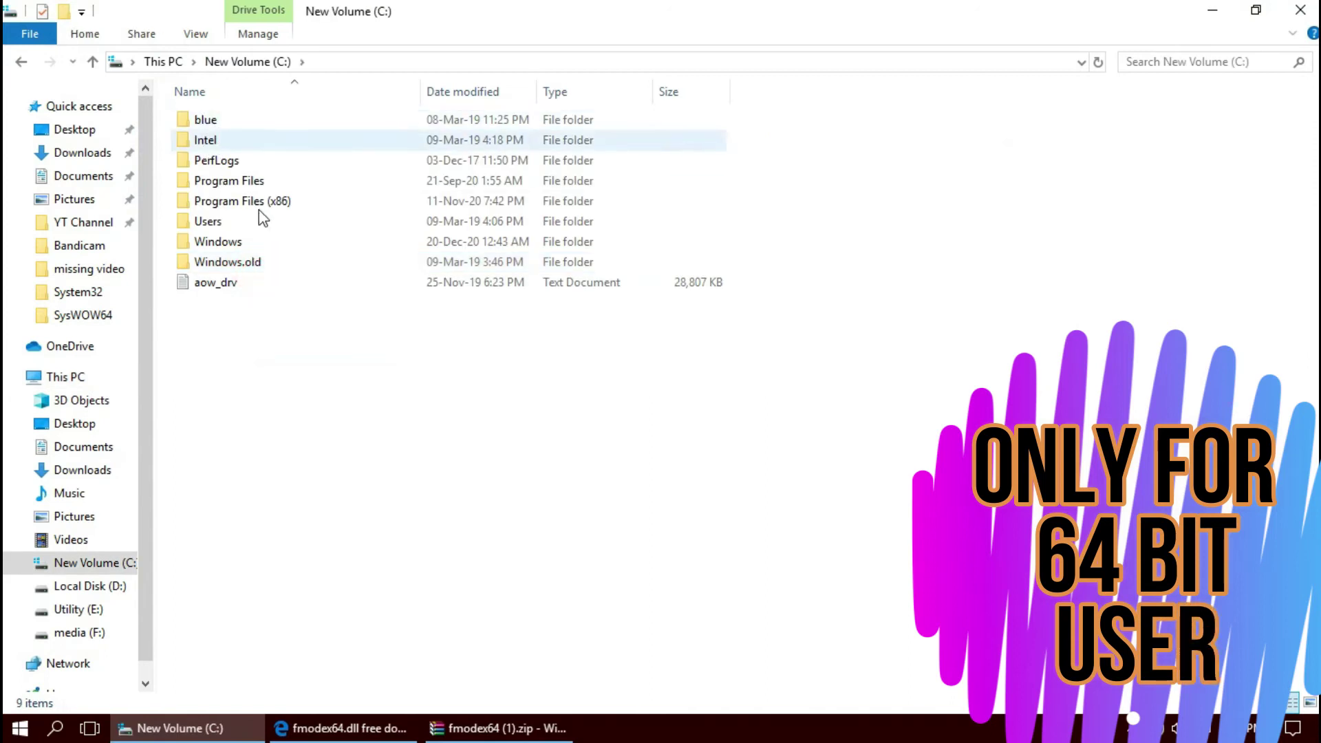
click(250, 244)
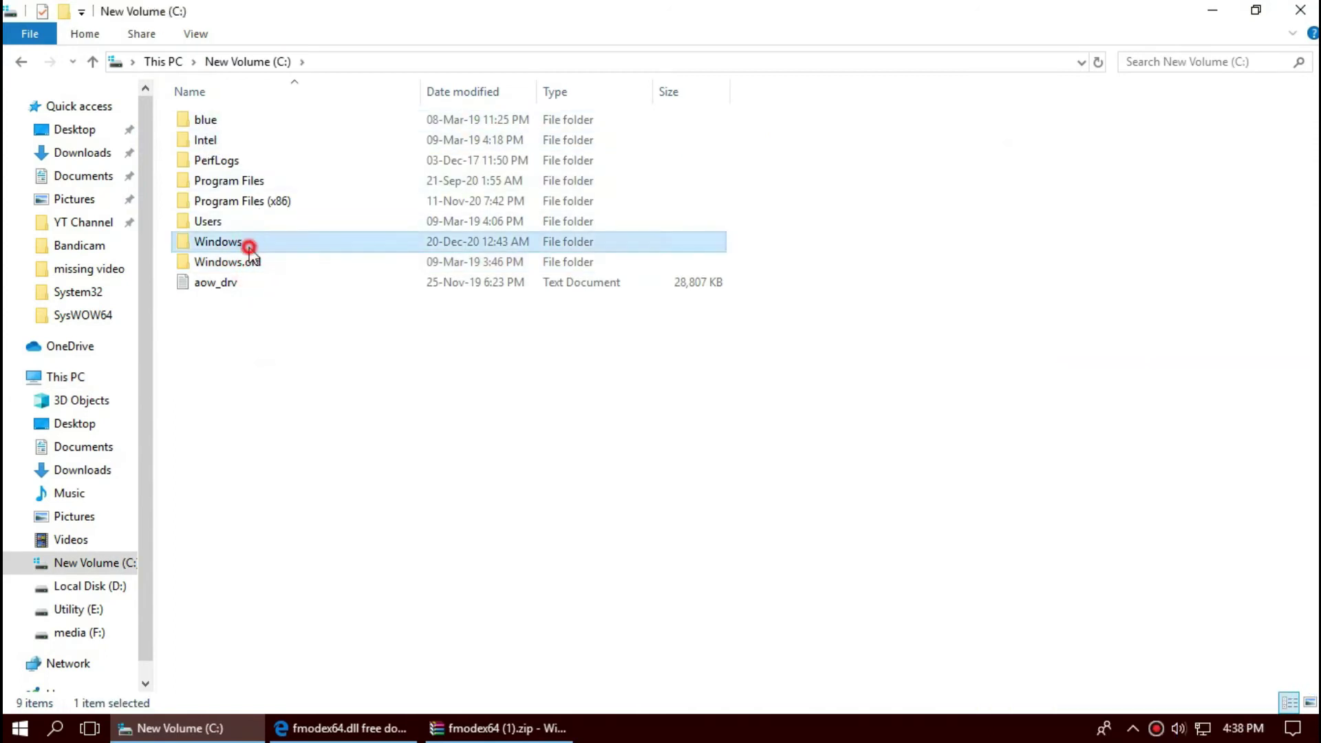
double_click(249, 245)
scroll(407, 413, down, 12)
scroll(273, 551, down, 3)
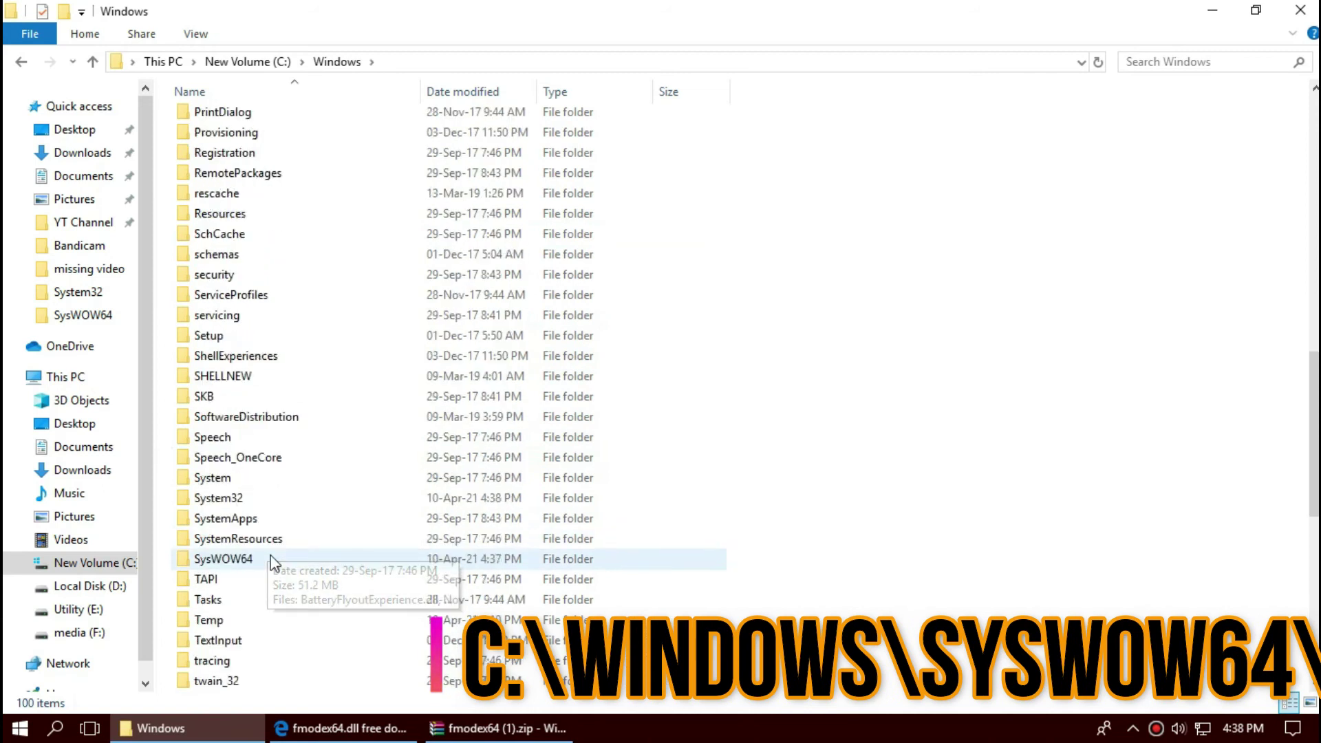
double_click(263, 562)
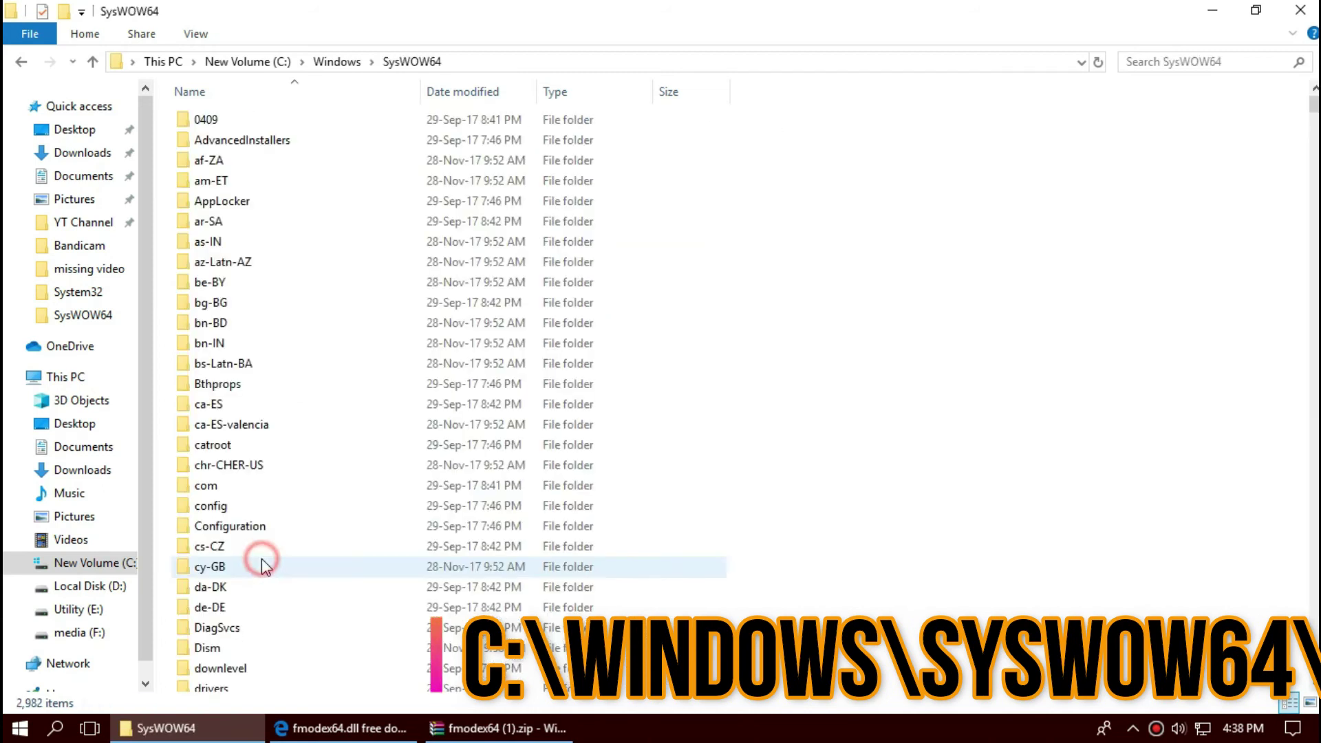
scroll(265, 564, down, 12)
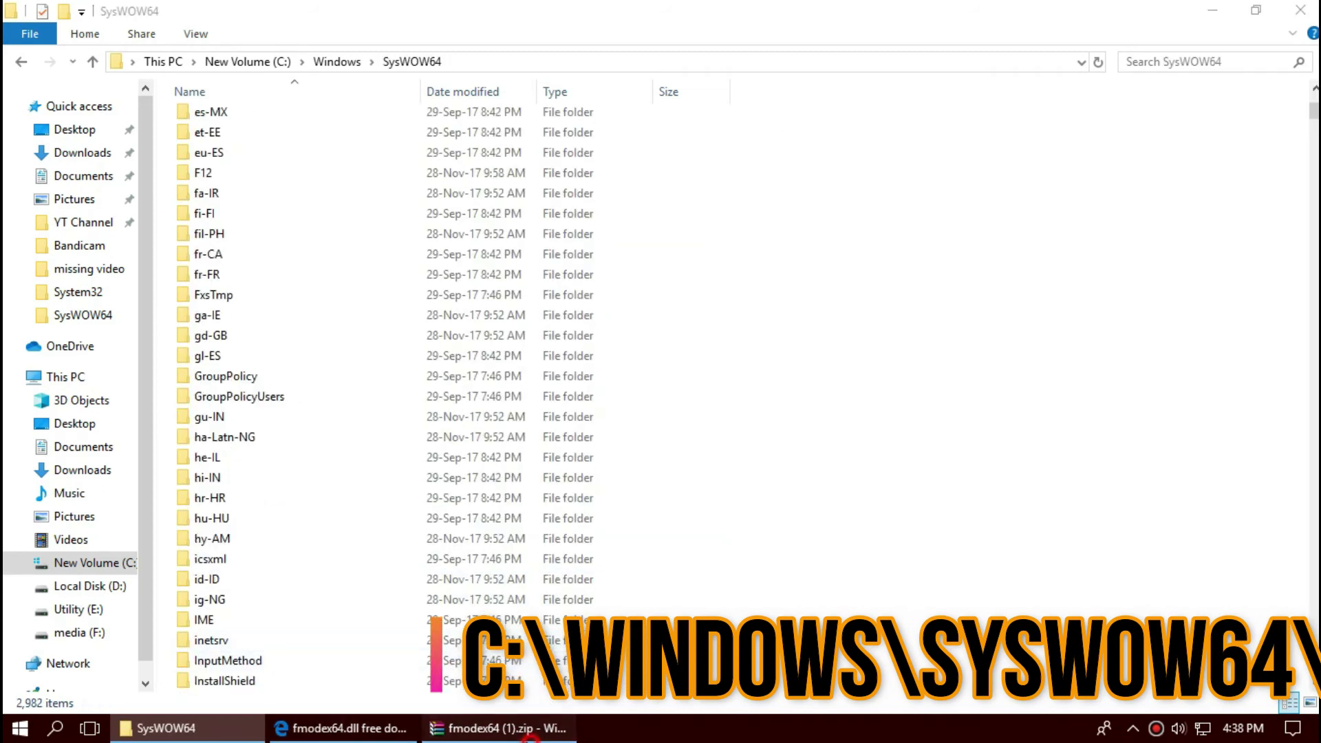
Copy fmodex64.dll into SysWOW64, replacing the old copy, and search for it
click(530, 734)
drag(307, 241, 1224, 317)
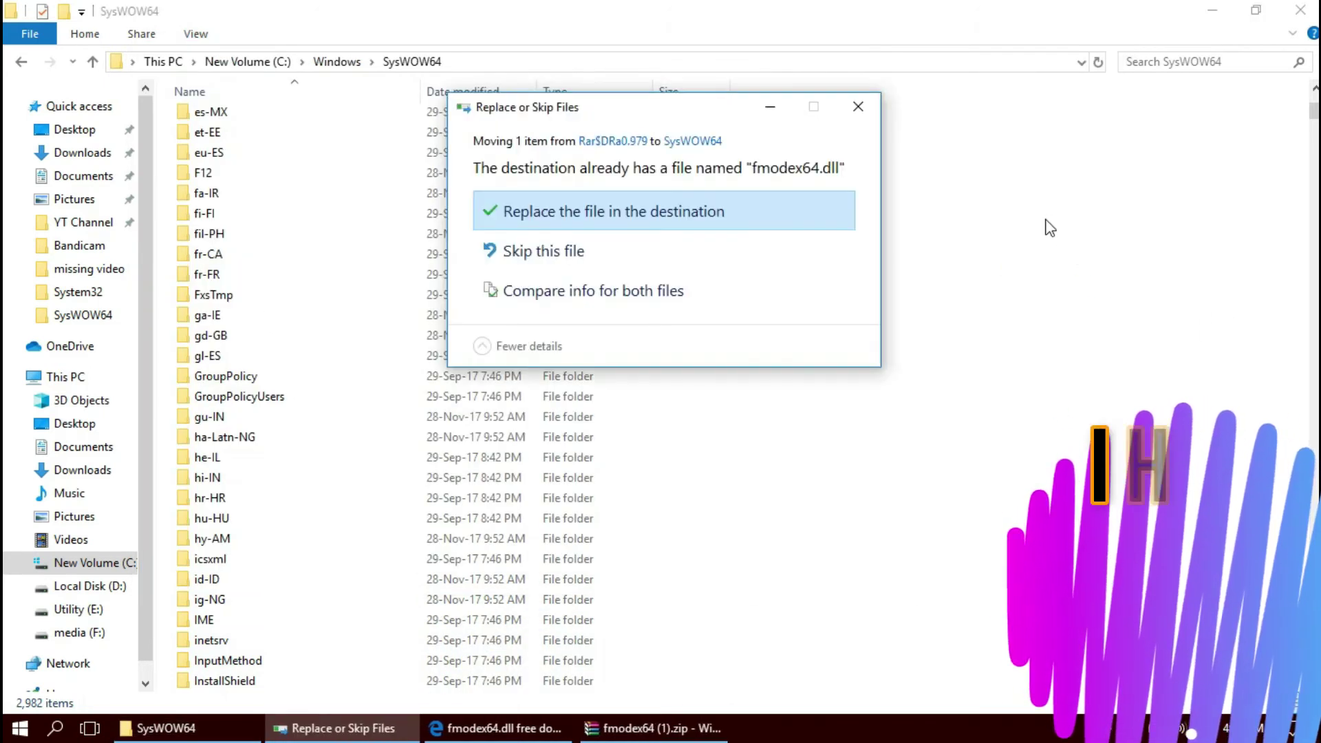
click(772, 205)
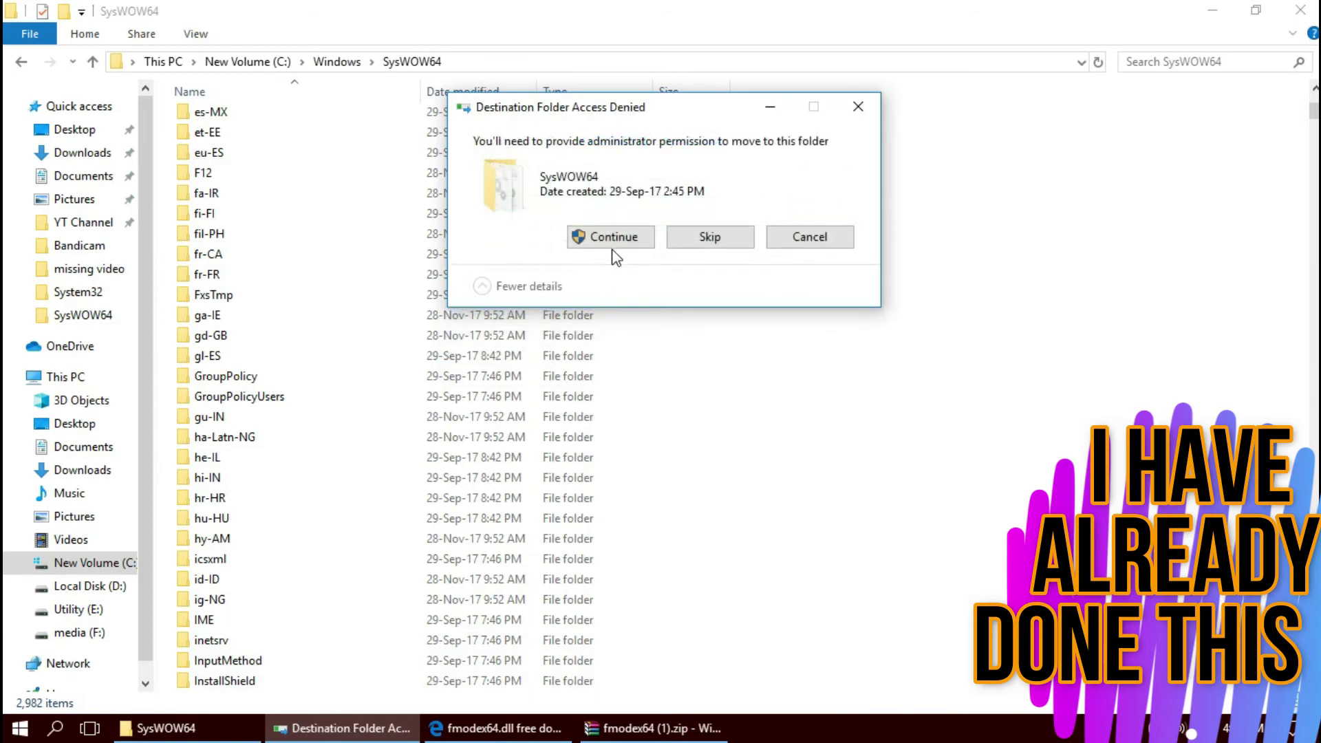
click(607, 234)
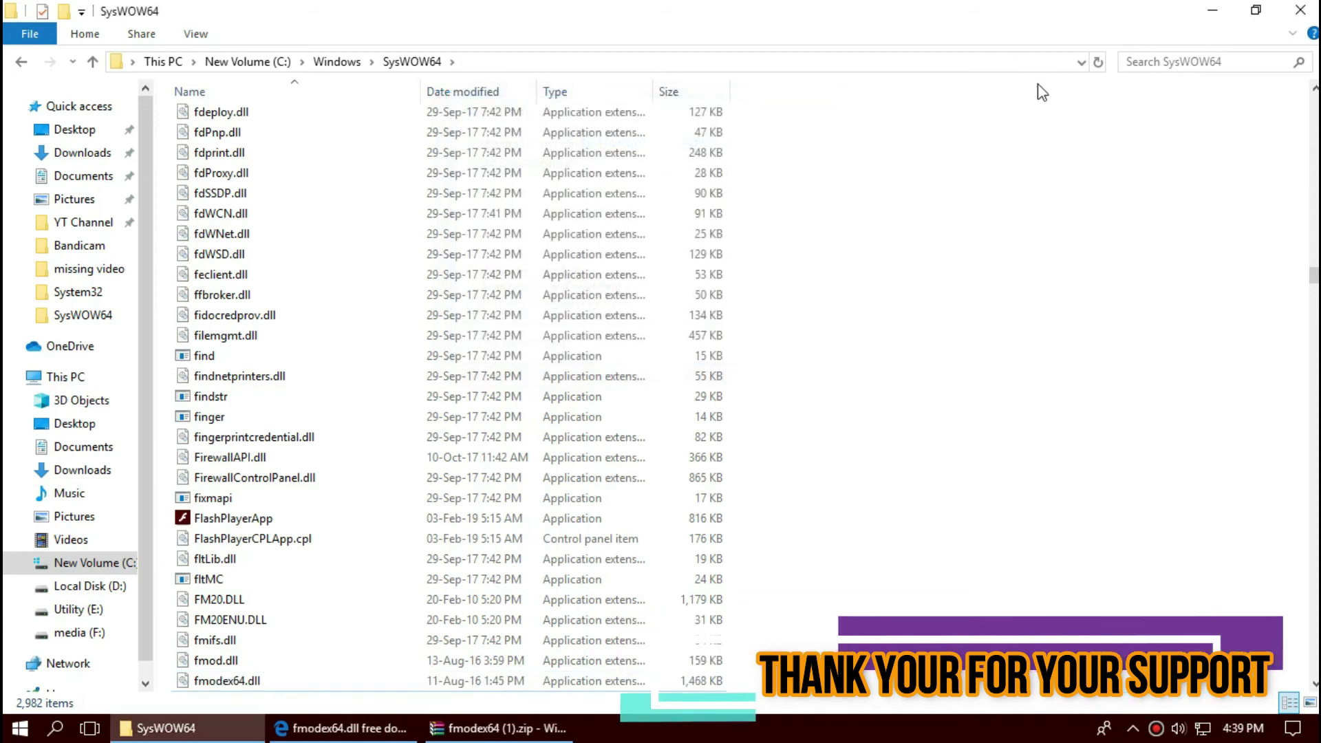
click(1188, 64)
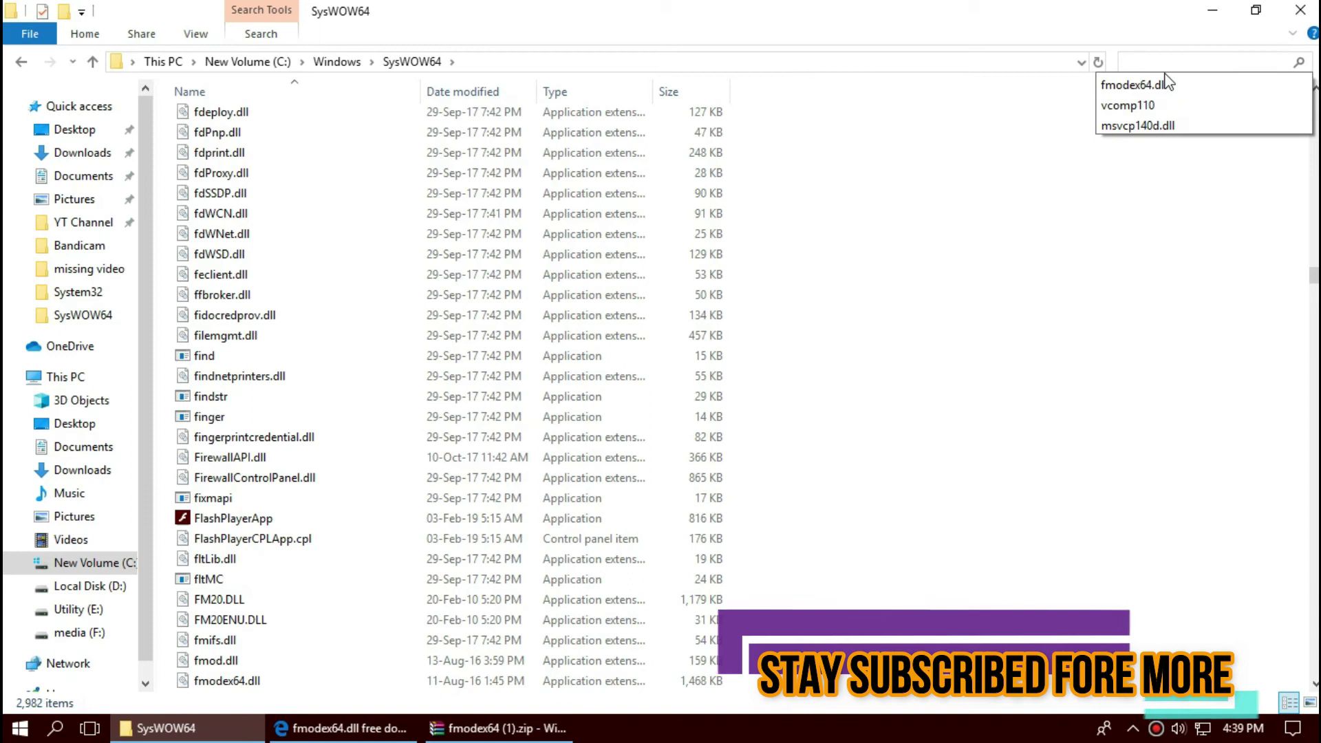
click(1199, 86)
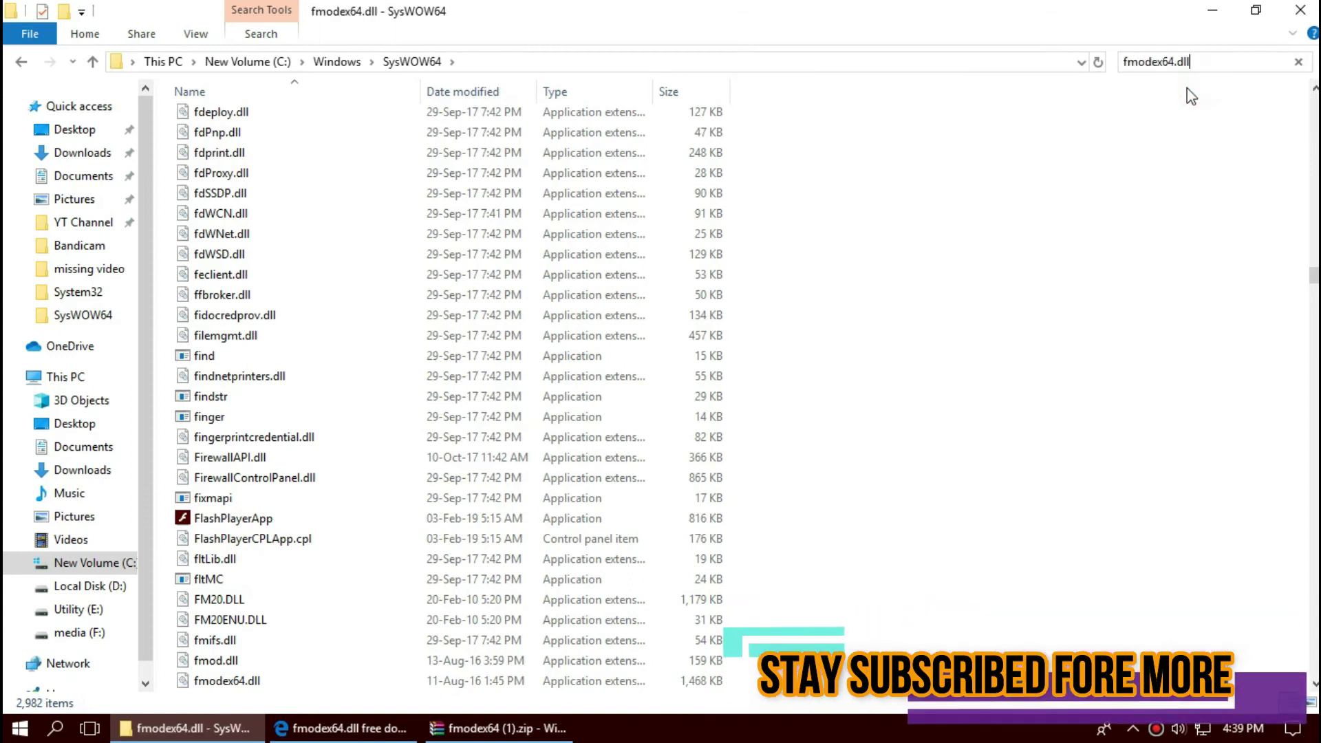
Close the SysWOW64 search window and show the Sleep, Shut down and Restart options
click(810, 373)
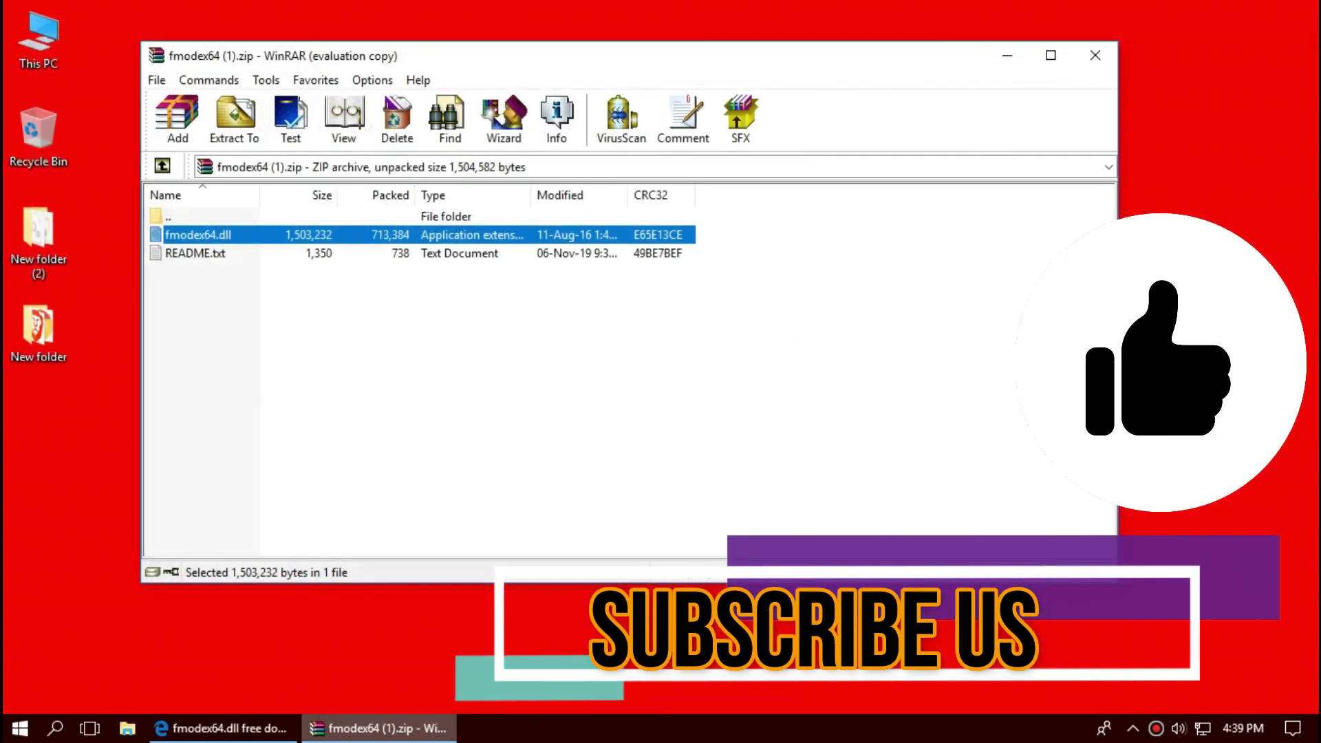
click(20, 728)
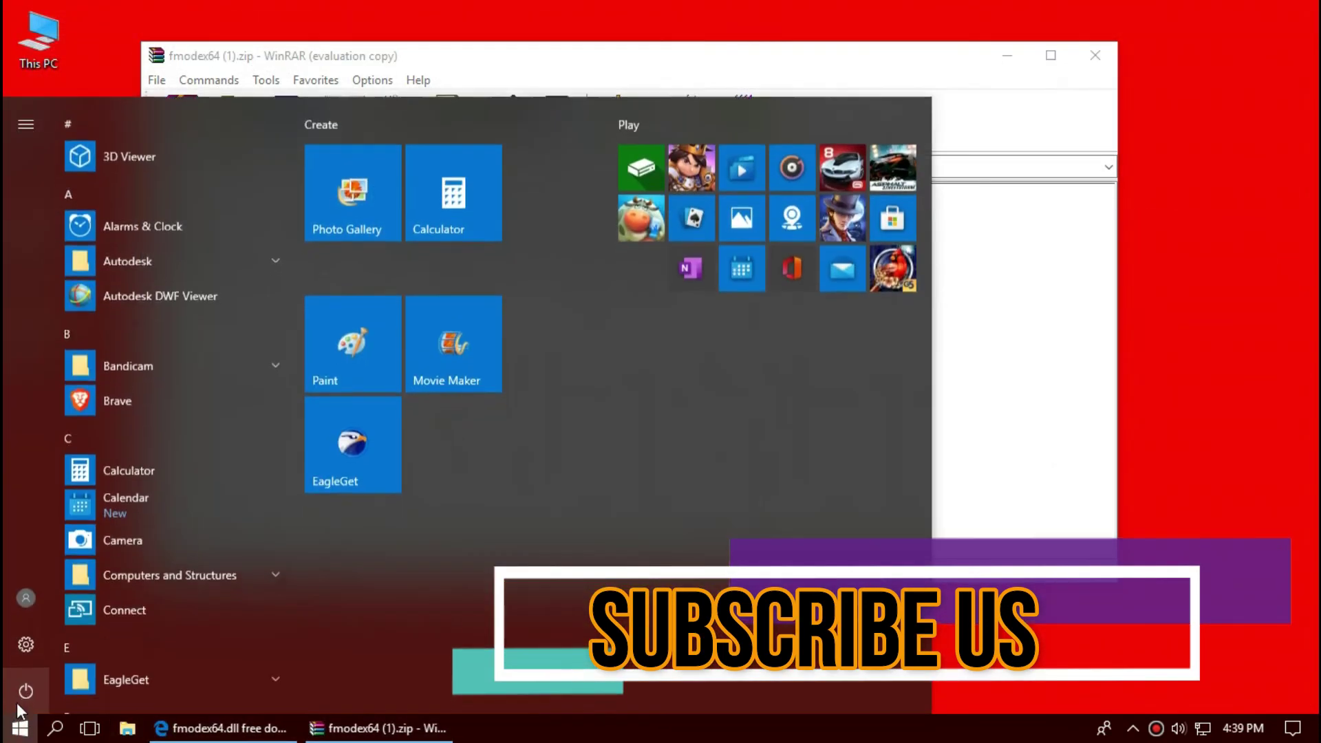
click(26, 690)
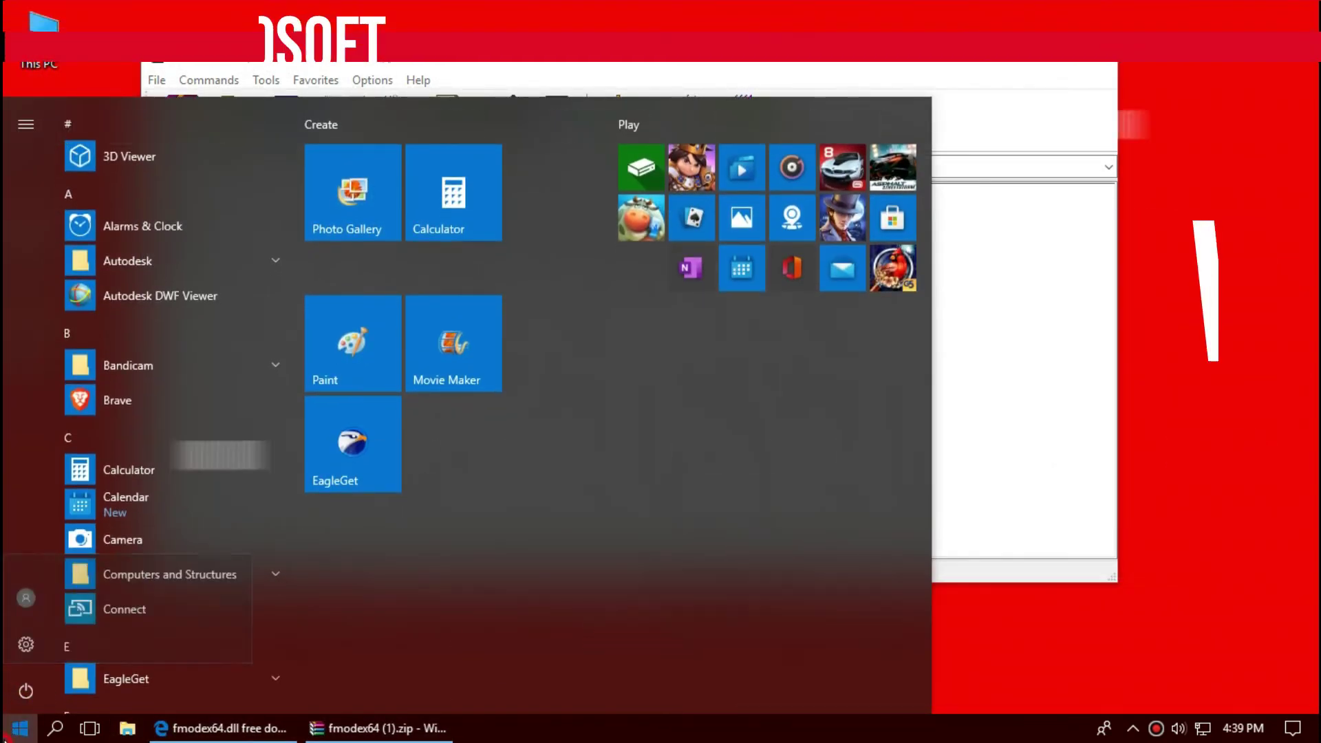